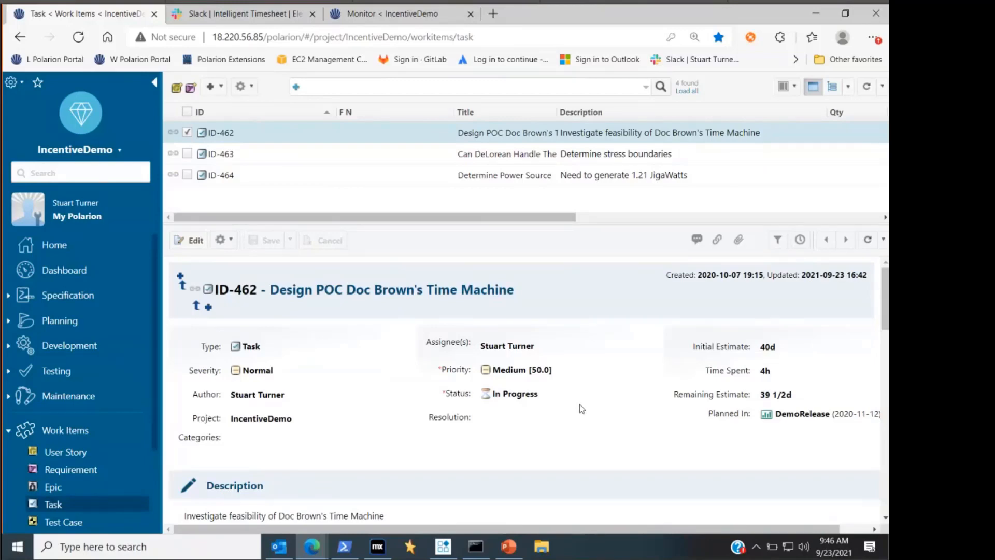
# - Execute the Send Engineer Timesheet scheduled job in the Polarion monitor, refresh the jobs list, and remove all finished jobs
pyautogui.click(343, 20)
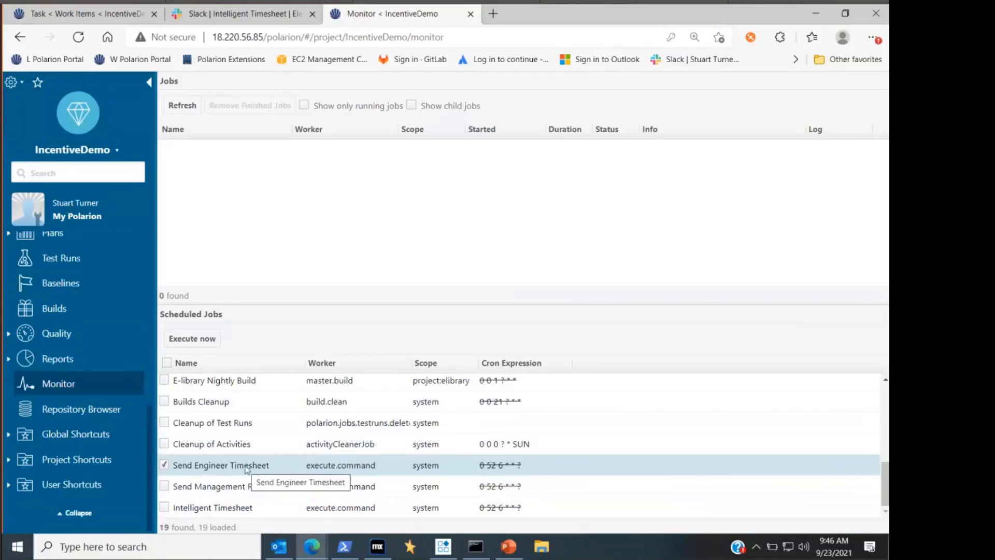
pyautogui.click(205, 338)
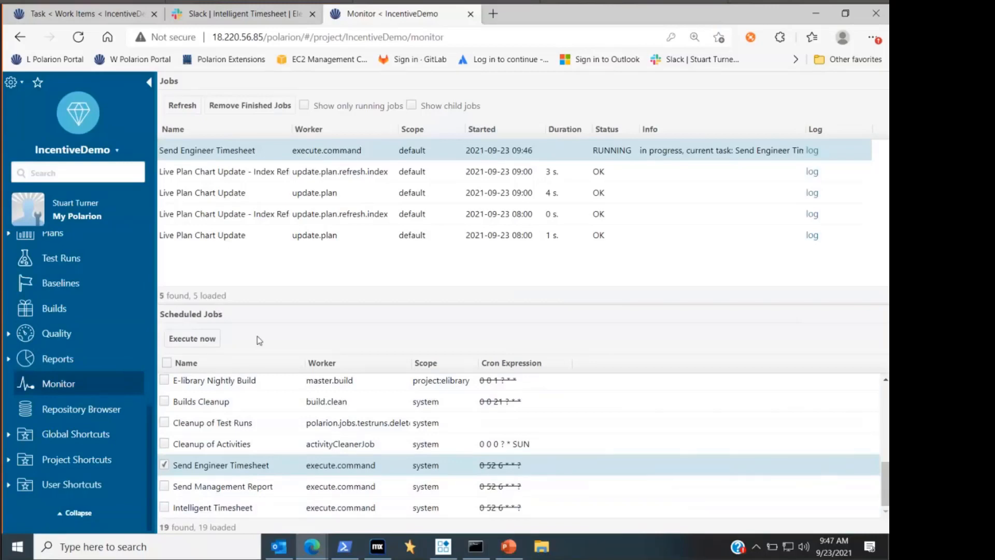
pyautogui.click(178, 105)
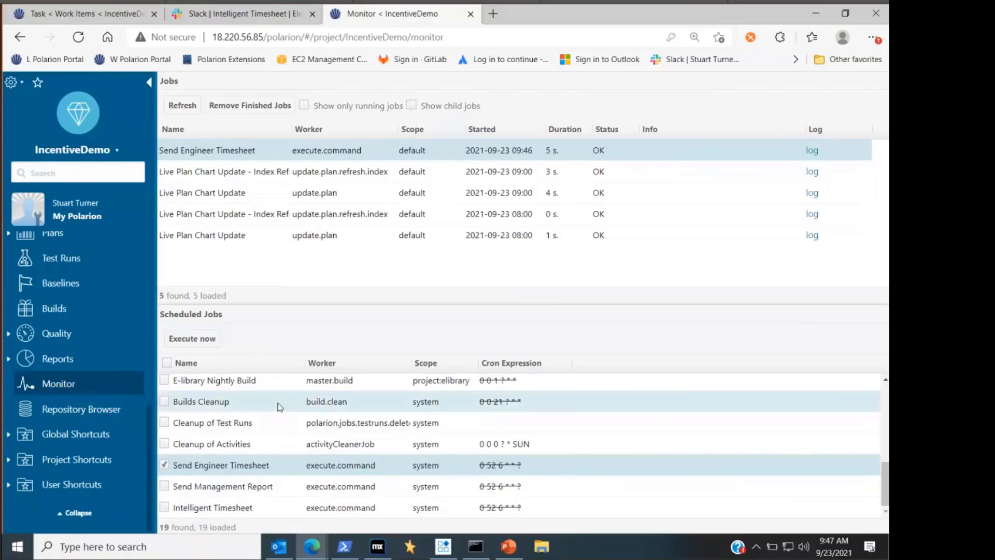
pyautogui.click(259, 106)
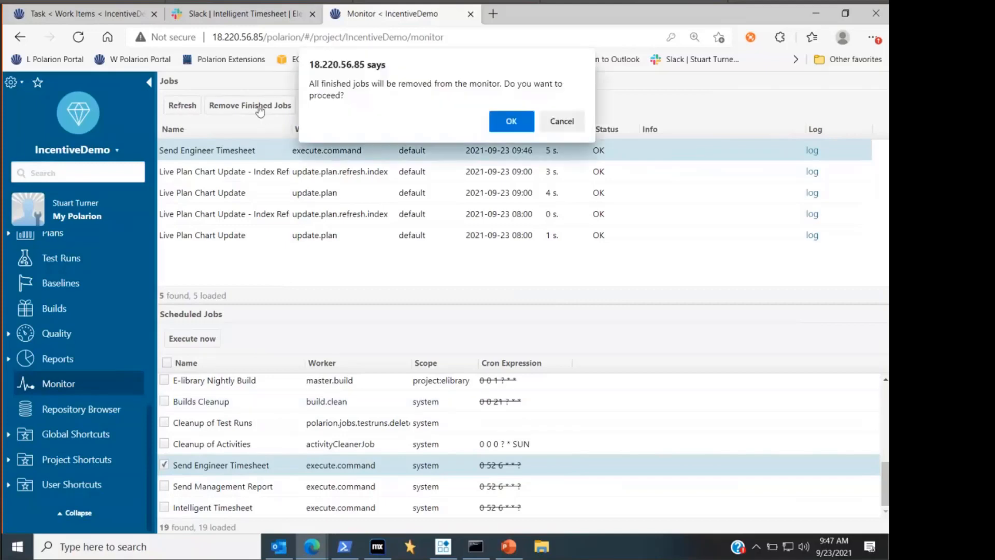
pyautogui.click(521, 128)
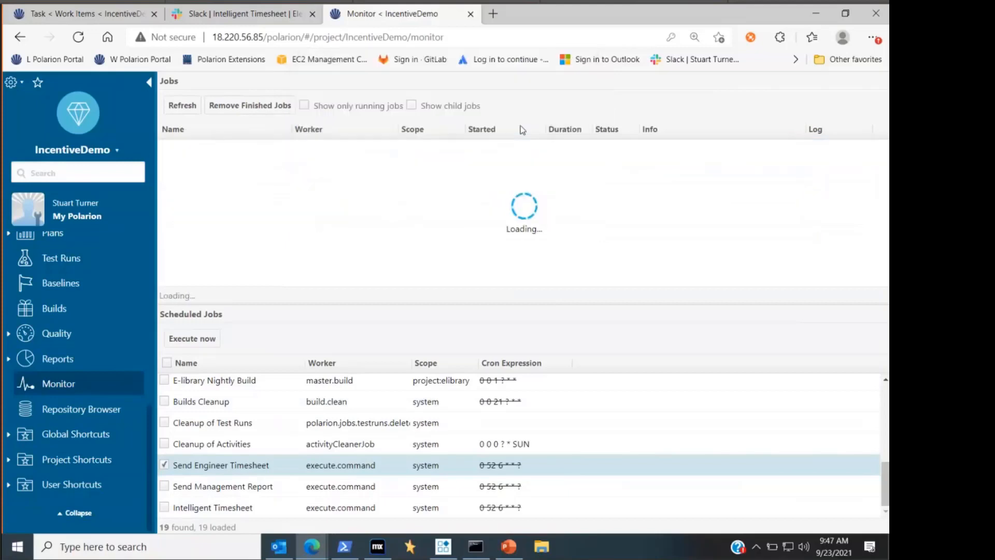
# - Switch to Outlook and start a reply-all to the new Engineer Work Effort Report email from Incentive
pyautogui.click(280, 546)
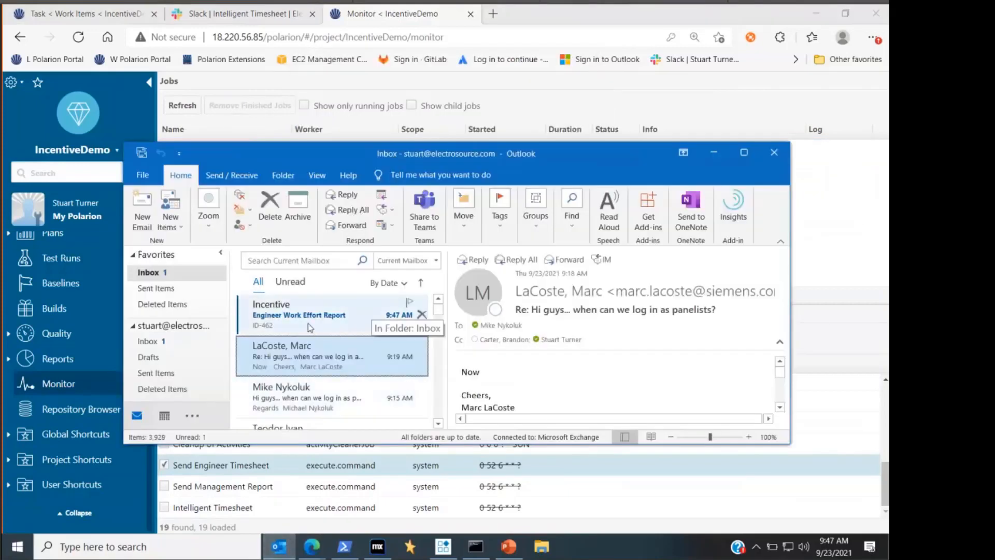
pyautogui.click(306, 327)
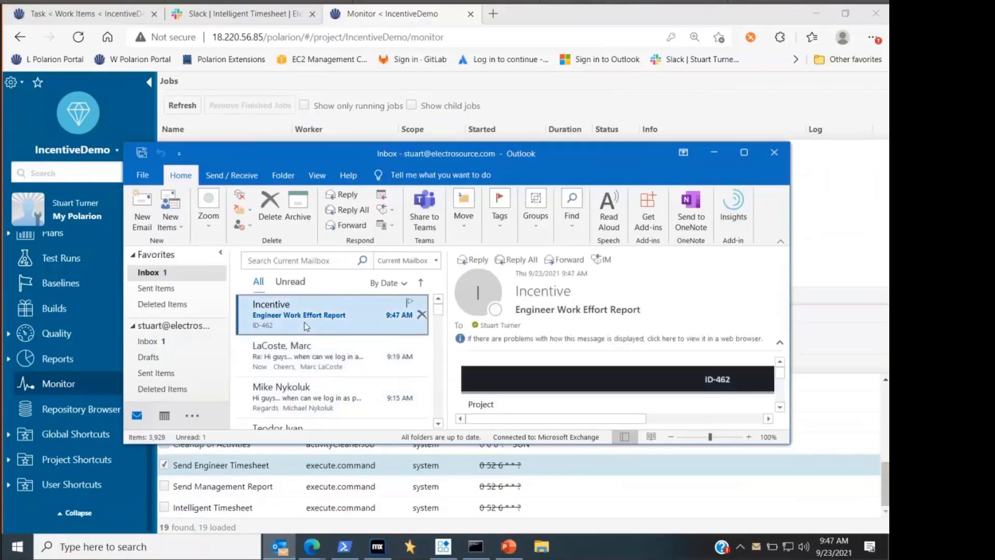
pyautogui.click(364, 212)
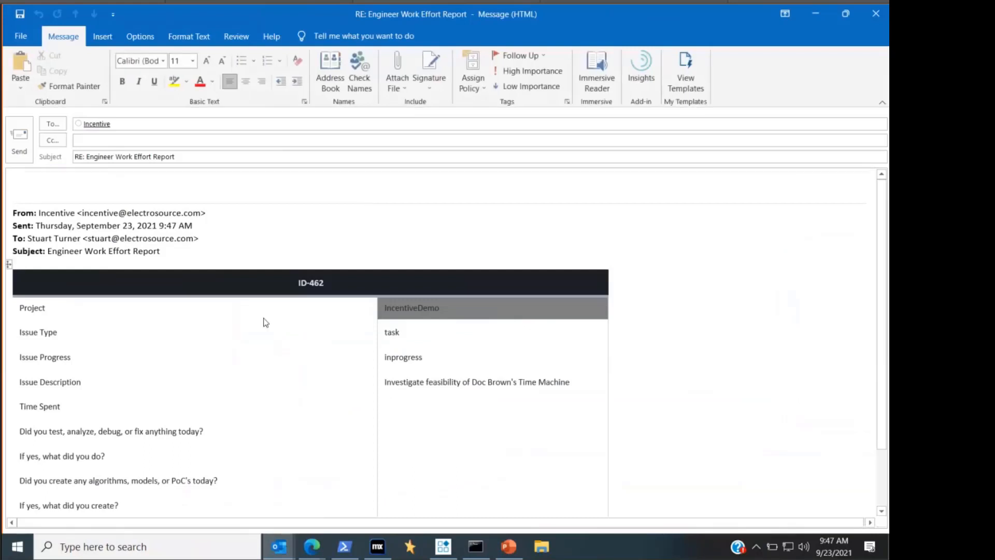
# - Enter 2h as the time spent, answer No to the test/debug question and Yes to the algorithms, models or PoC's question
pyautogui.scroll(-1, 262, 323)
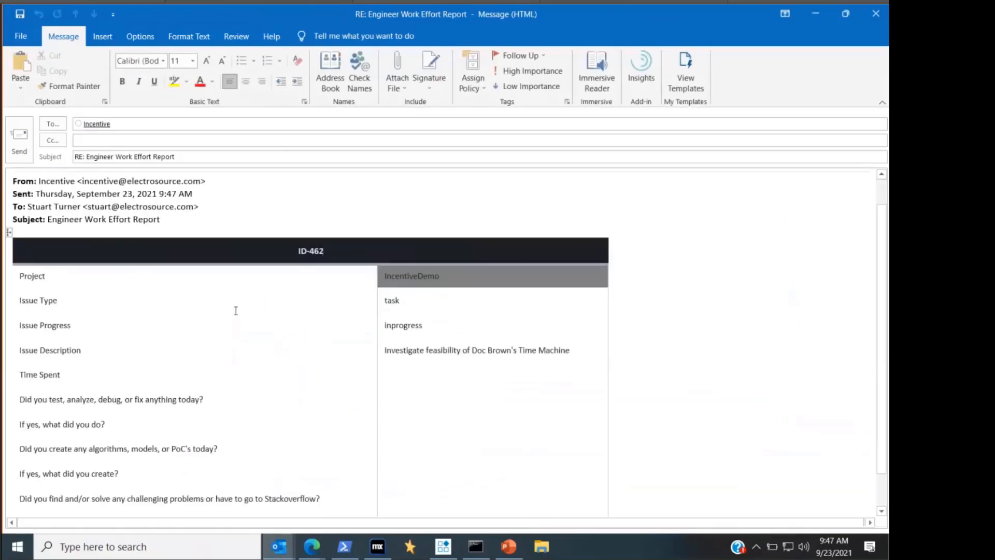
pyautogui.scroll(-1, 236, 310)
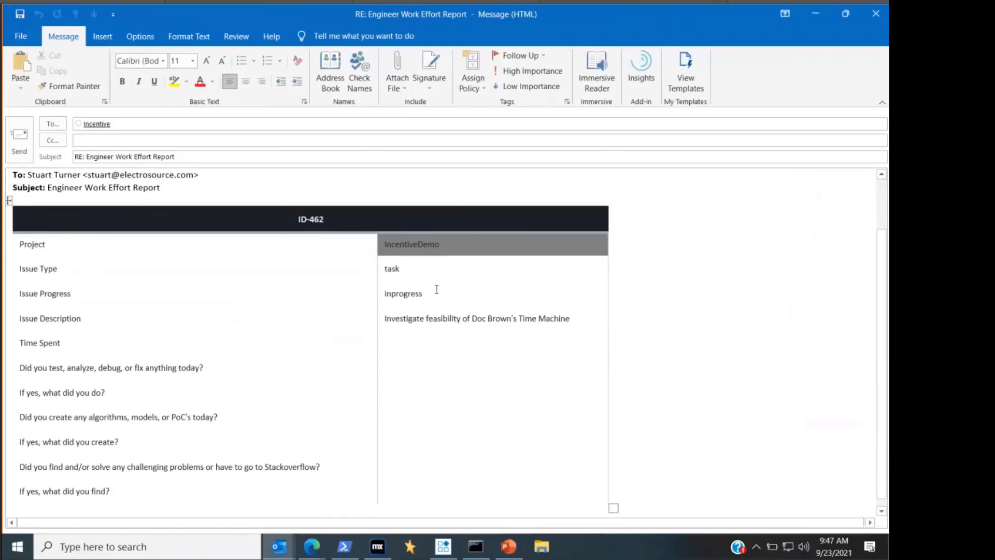
pyautogui.scroll(-1, 390, 330)
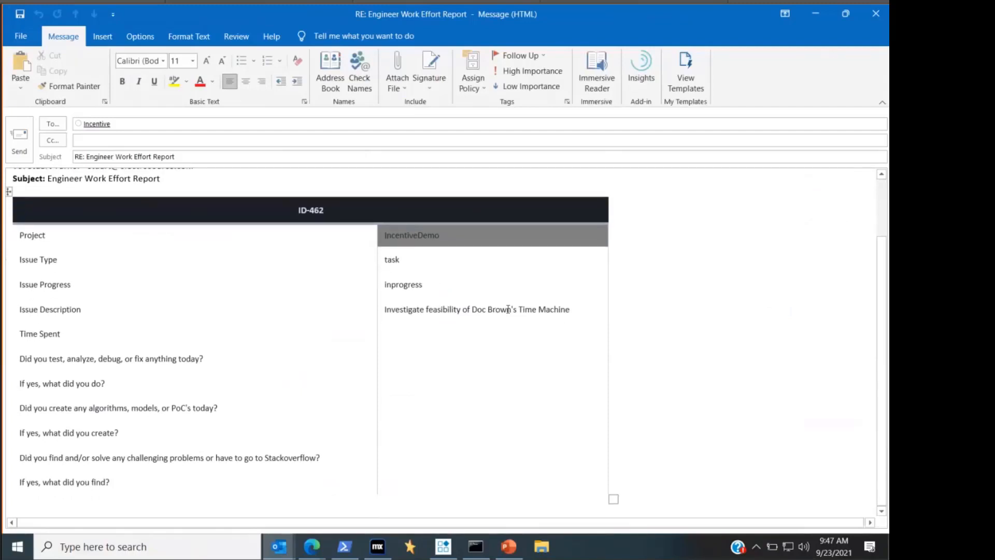
pyautogui.click(390, 337)
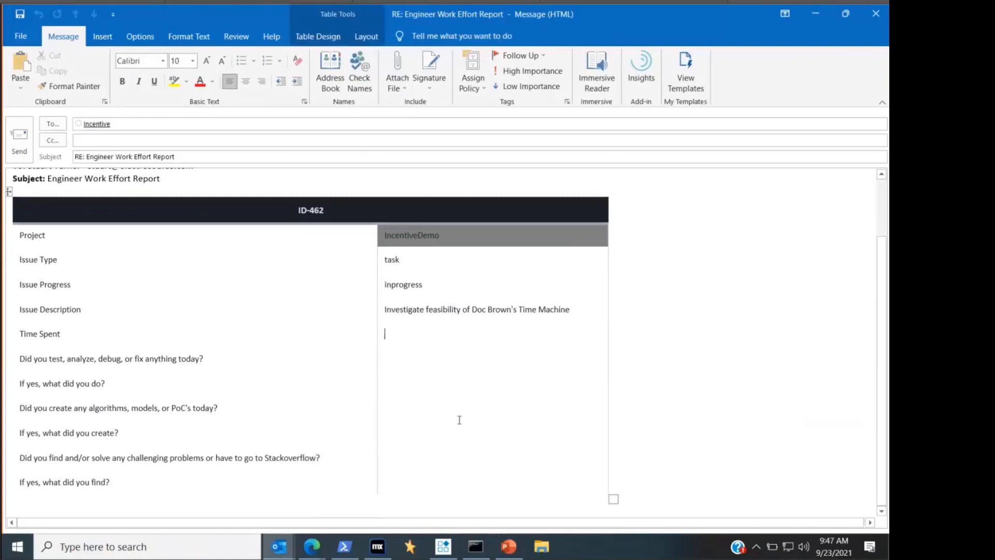
pyautogui.write('2')
pyautogui.write('h')
pyautogui.write('No')
pyautogui.write('Yes')
# - Enter "Created stress tests" as what was created and answer No to the challenging problems or Stackoverflow question
pyautogui.click(461, 421)
pyautogui.write('Crested')
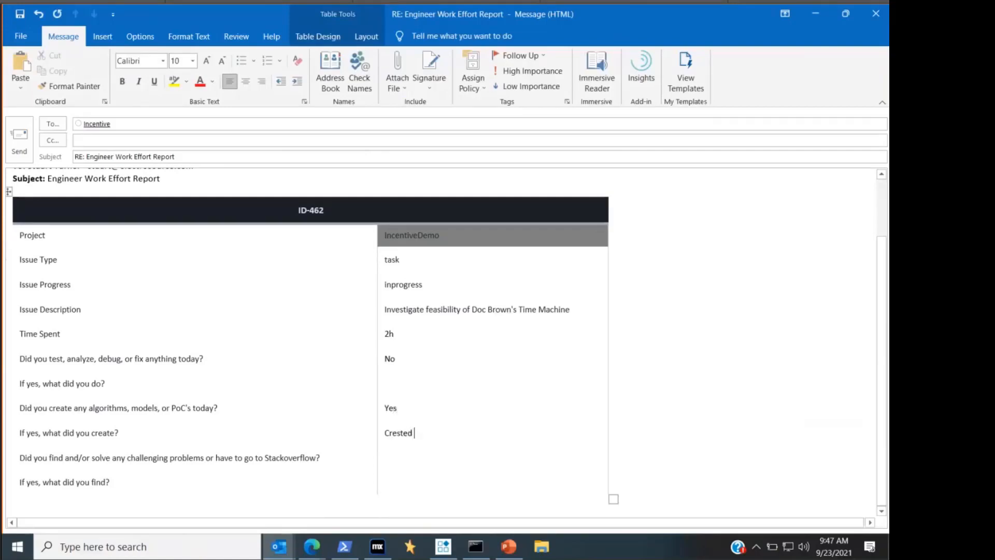
pyautogui.press('BackSpace')
pyautogui.press('BackSpace')
pyautogui.press('BackSpace')
pyautogui.write('ated stress tests')
pyautogui.click(424, 457)
pyautogui.write('No')
# - Attach demoID-462.txt from the Demo folder on the E: drive to the reply and send it
pyautogui.click(403, 89)
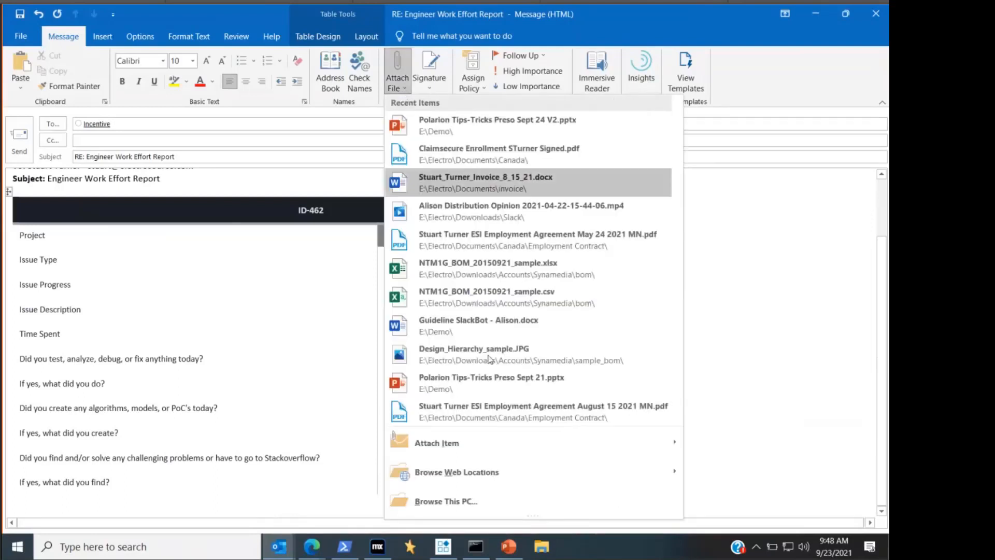
pyautogui.click(515, 496)
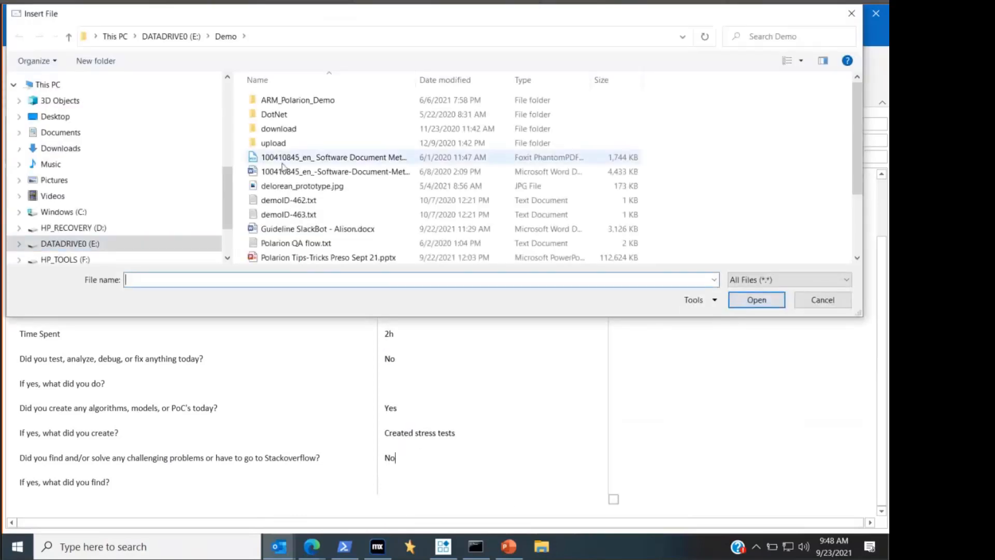
pyautogui.click(306, 128)
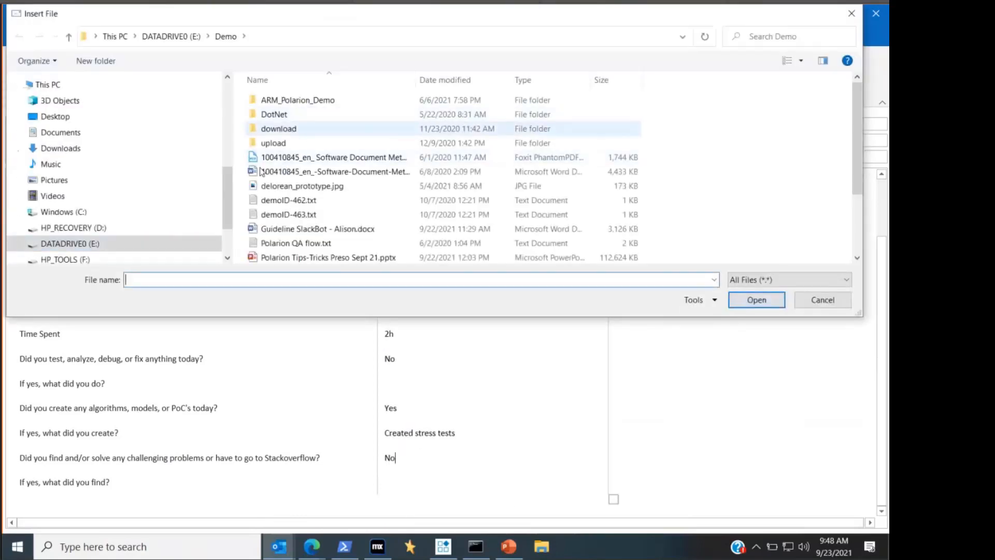
pyautogui.click(120, 243)
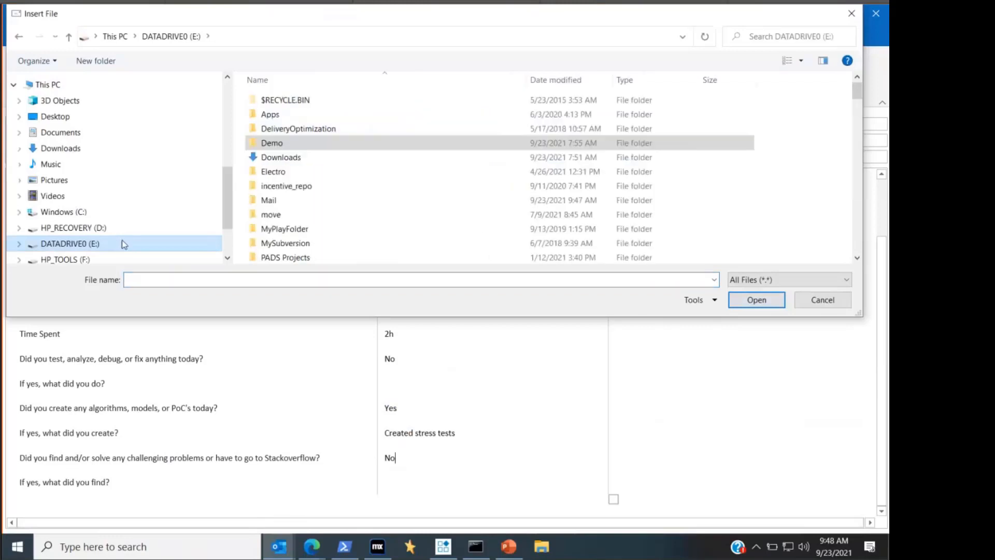
pyautogui.doubleClick(303, 144)
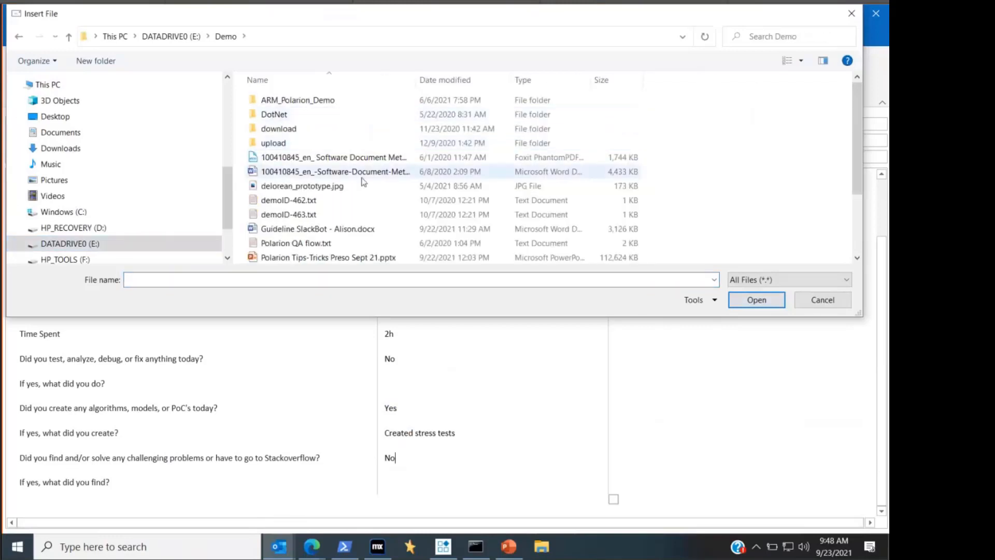
pyautogui.doubleClick(355, 201)
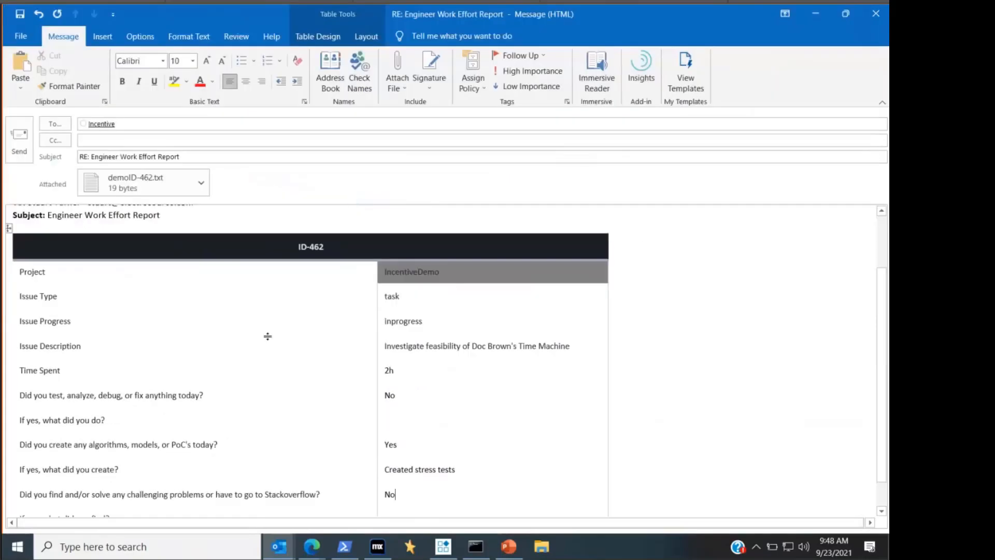
pyautogui.click(19, 137)
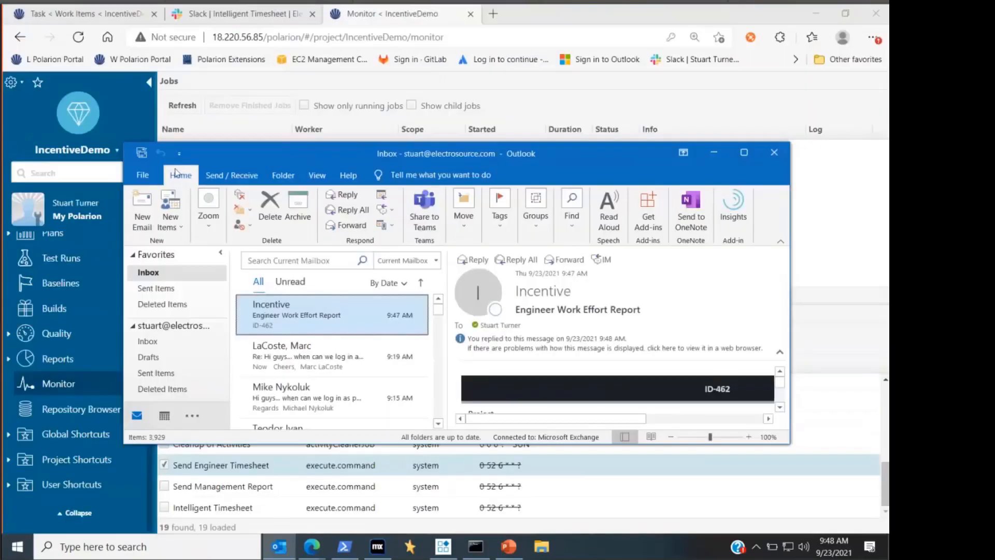
# - Return to the Polarion monitor, execute only the Intelligent Timesheet scheduled job, and refresh the jobs list until it finishes
pyautogui.click(713, 153)
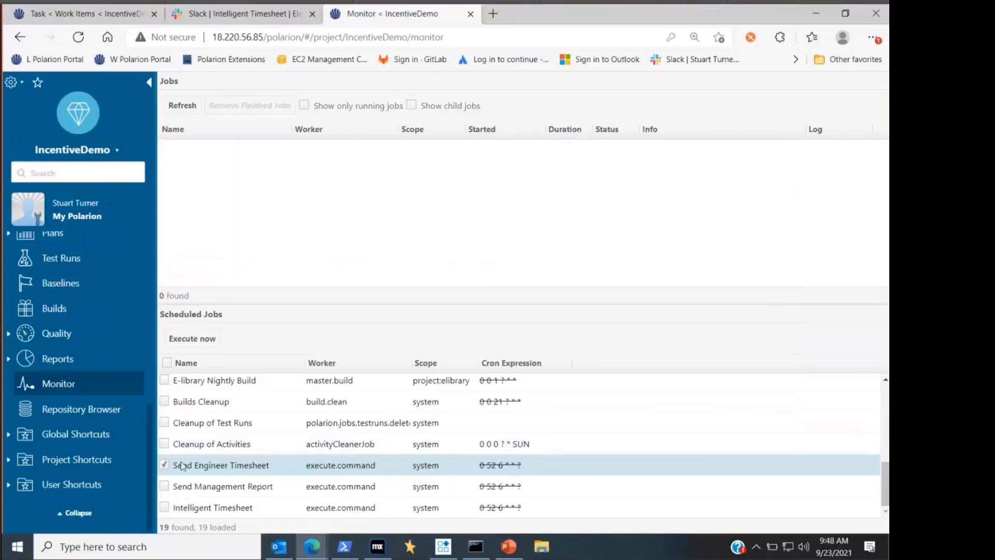
pyautogui.click(164, 465)
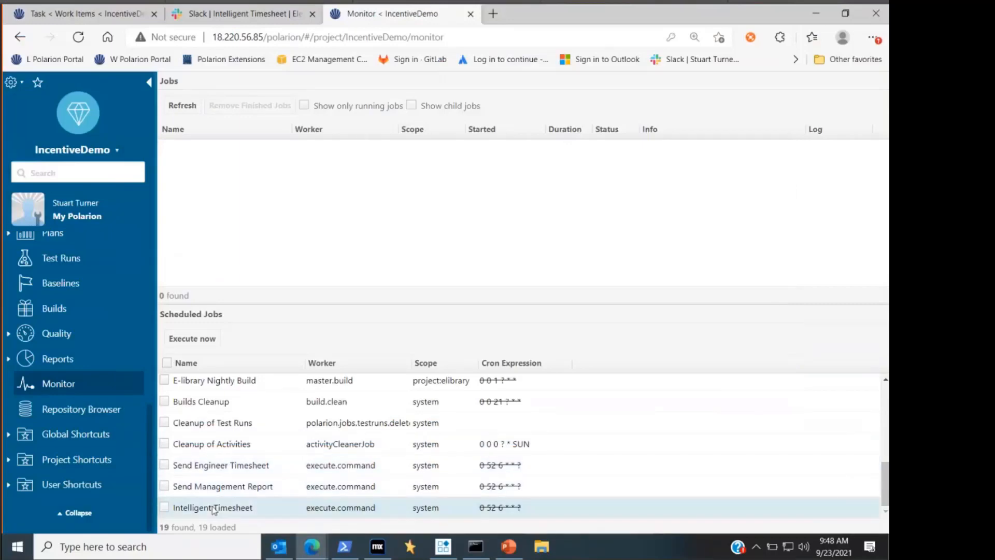
pyautogui.click(164, 508)
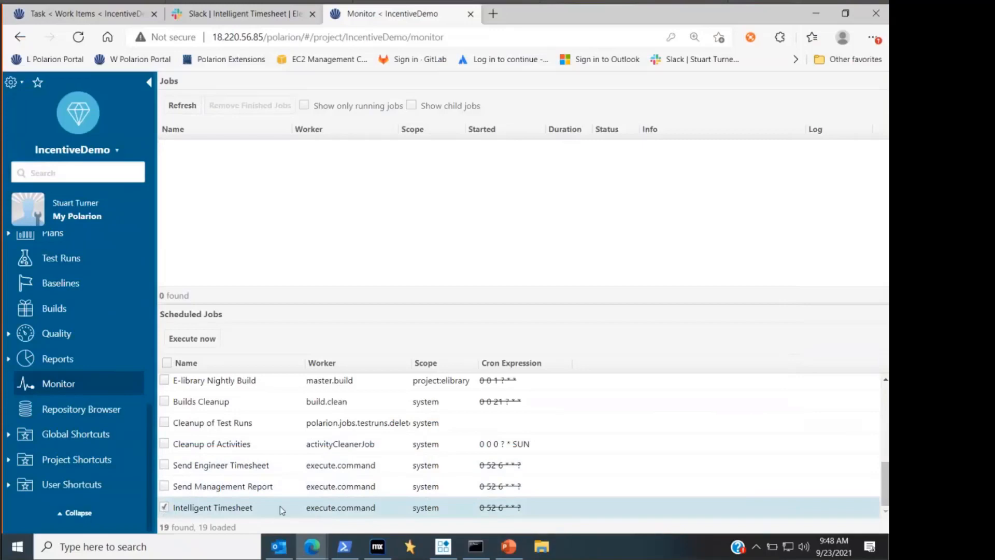
pyautogui.click(205, 339)
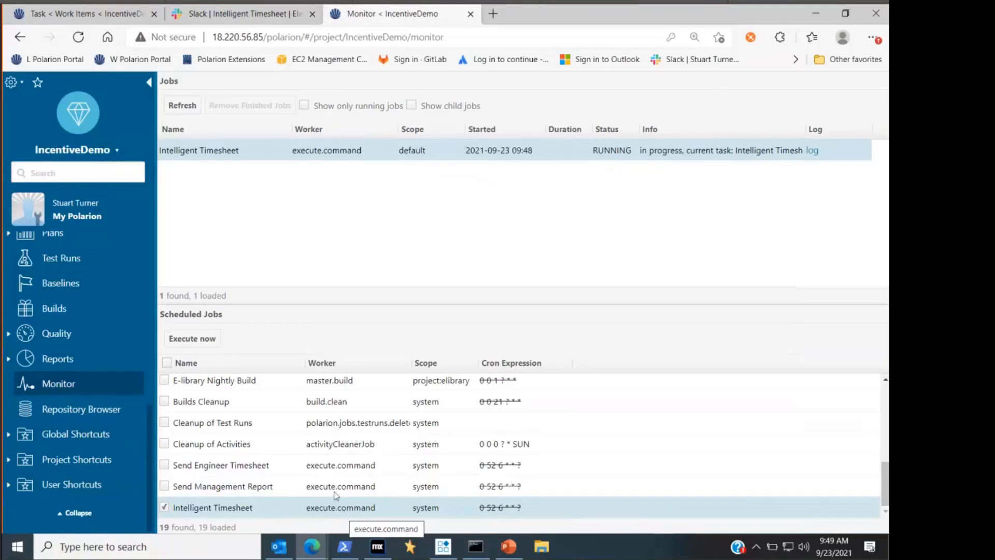
pyautogui.click(187, 105)
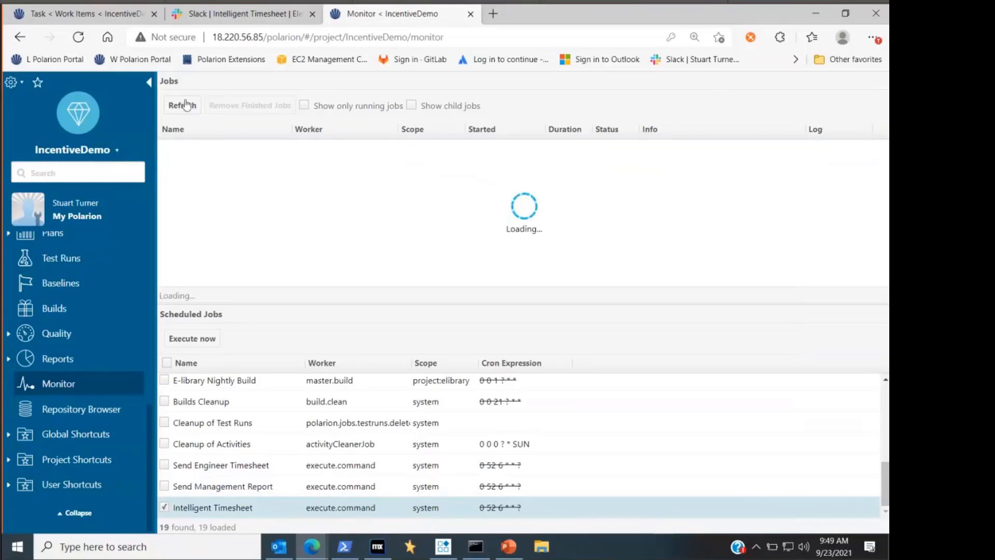
pyautogui.click(186, 104)
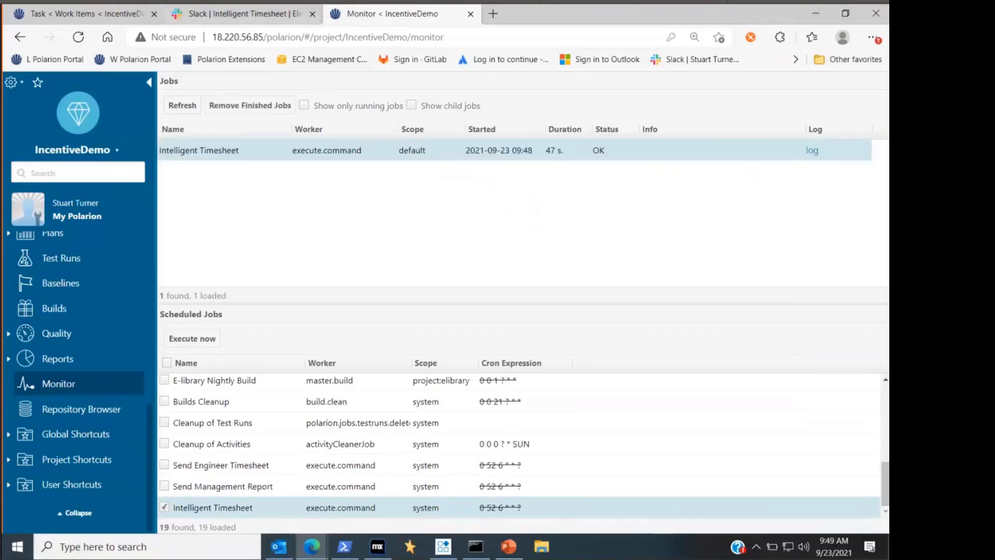
# - Reload task ID-462 in the work items table and examine its time spent and the latest work record comment
pyautogui.click(94, 21)
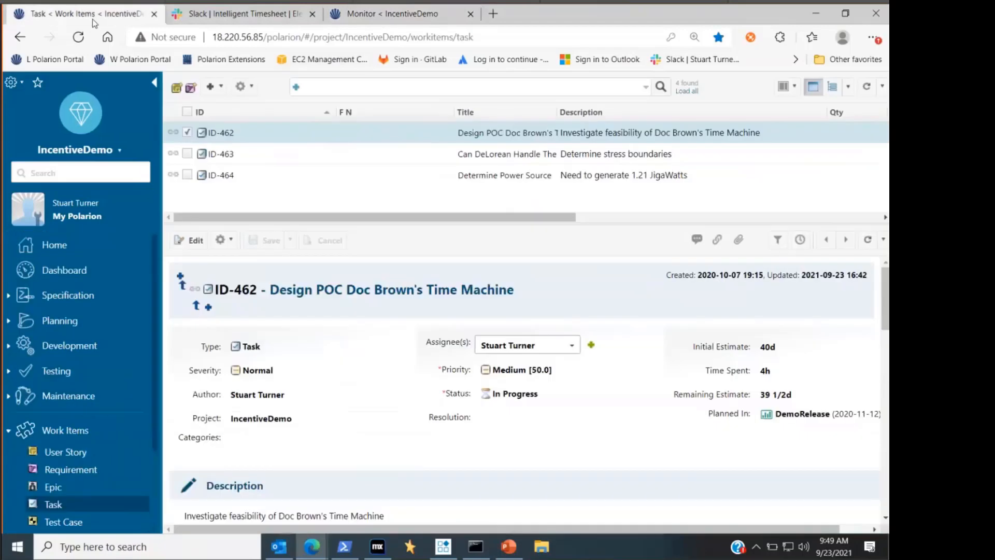
pyautogui.click(261, 146)
pyautogui.click(260, 133)
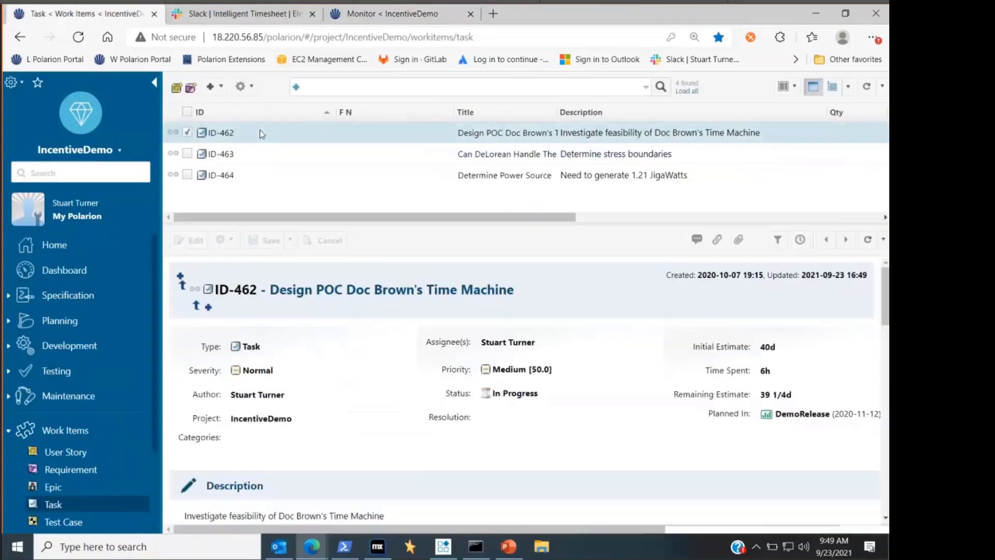
pyautogui.scroll(-6, 374, 363)
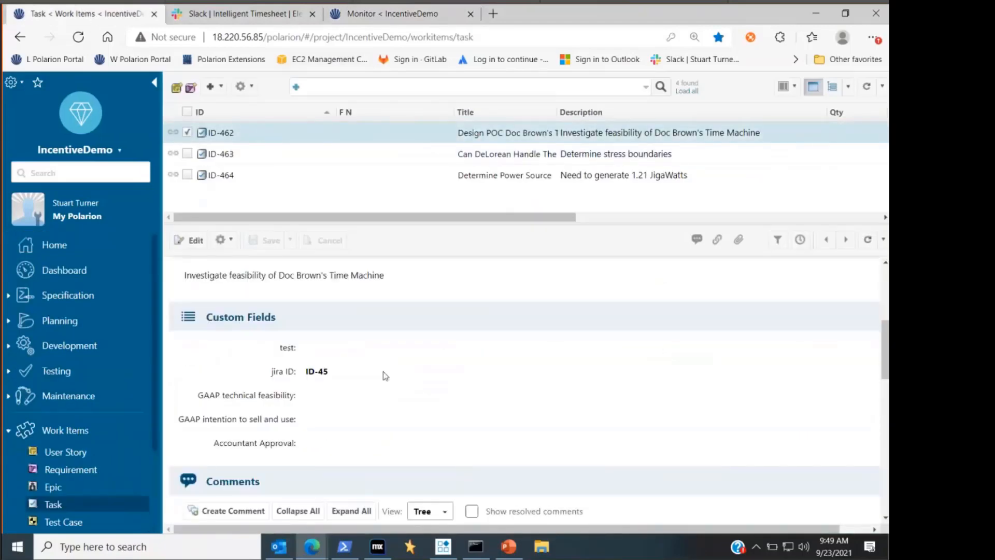
pyautogui.scroll(-5, 386, 376)
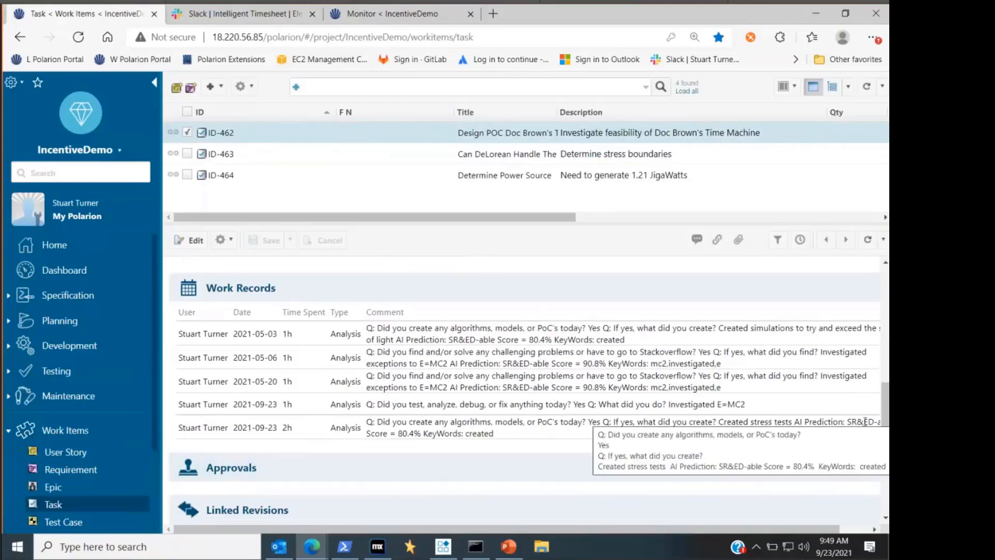
pyautogui.moveTo(436, 529); pyautogui.dragTo(474, 524)
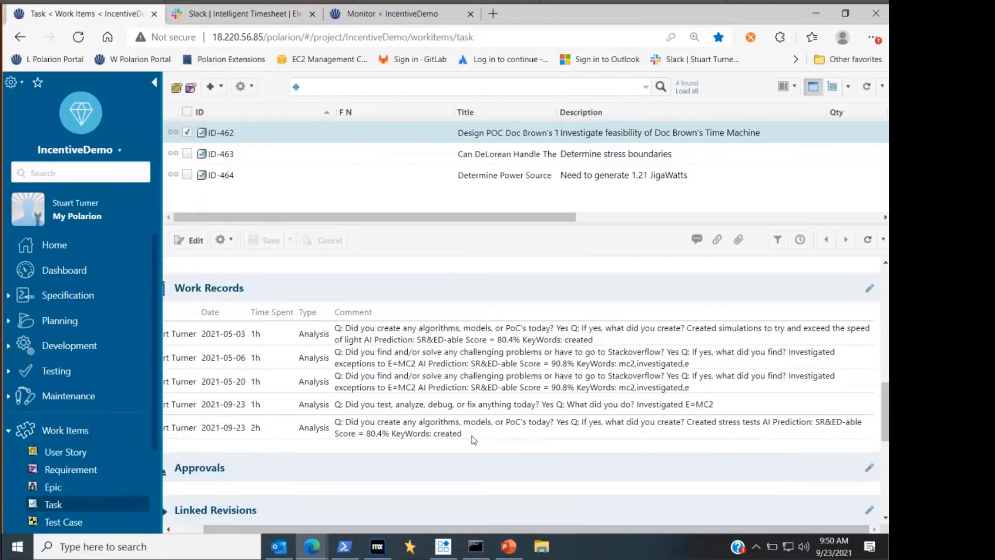
pyautogui.moveTo(459, 530); pyautogui.dragTo(429, 531)
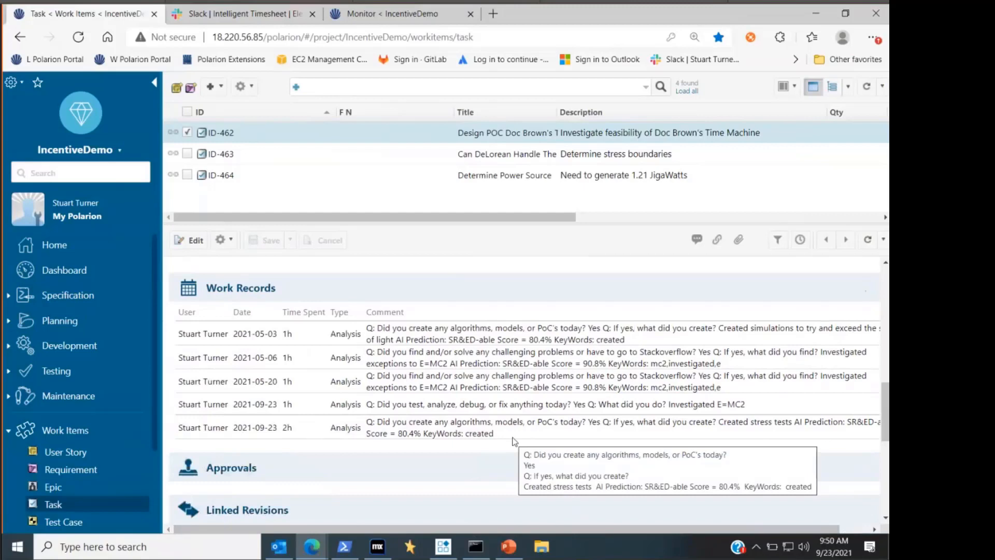
# - Check the Attachments section of task ID-462 for the file sent with the reply, and return to the Custom Fields section
pyautogui.scroll(-3, 443, 402)
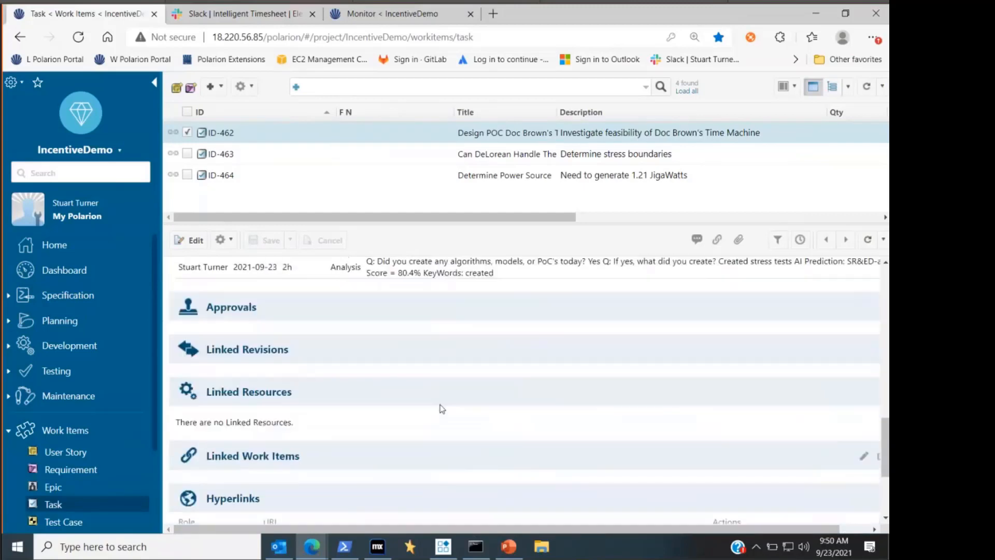
pyautogui.scroll(-3, 442, 408)
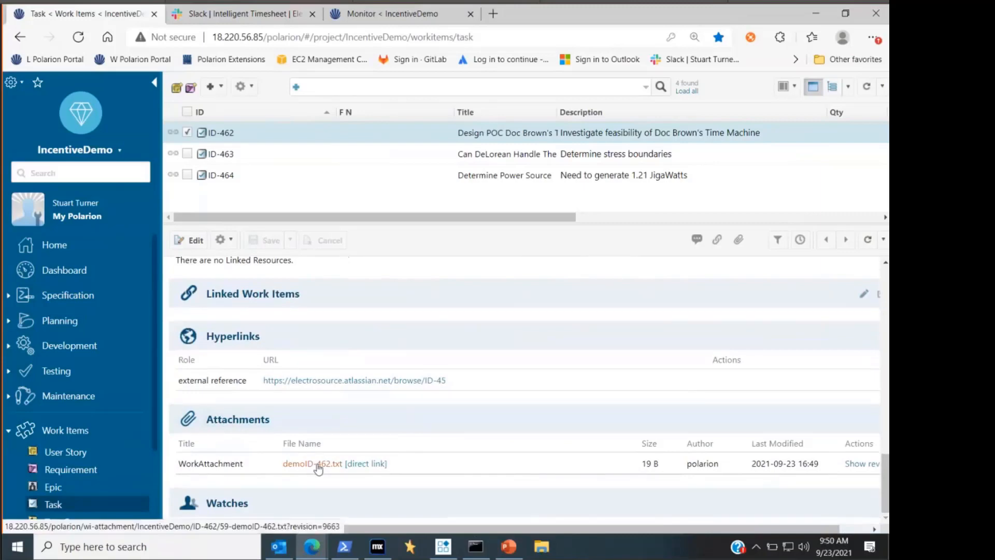
pyautogui.scroll(2, 512, 395)
pyautogui.scroll(10, 513, 395)
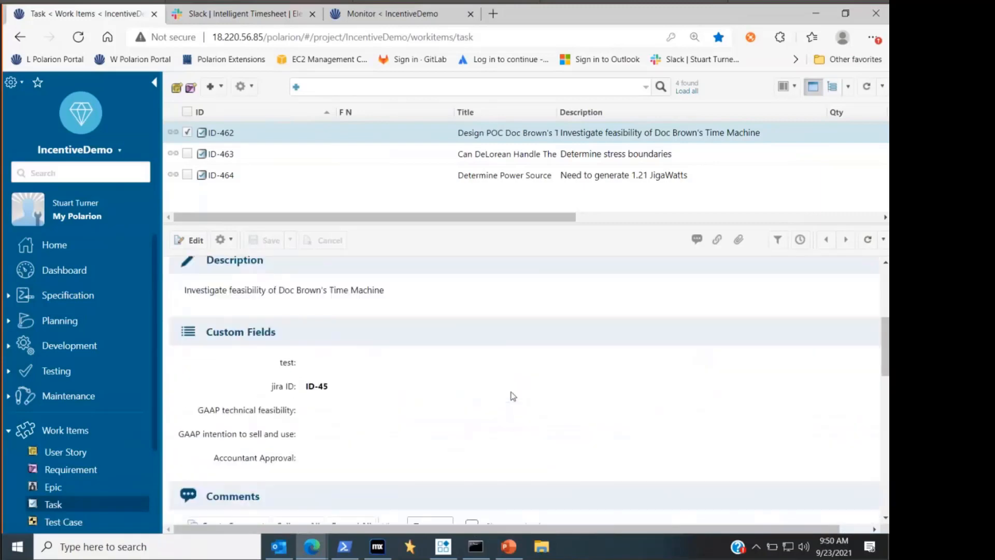
# - Switch to the Outlook inbox and start a new email addressed to the Incentive mailbox
pyautogui.click(288, 547)
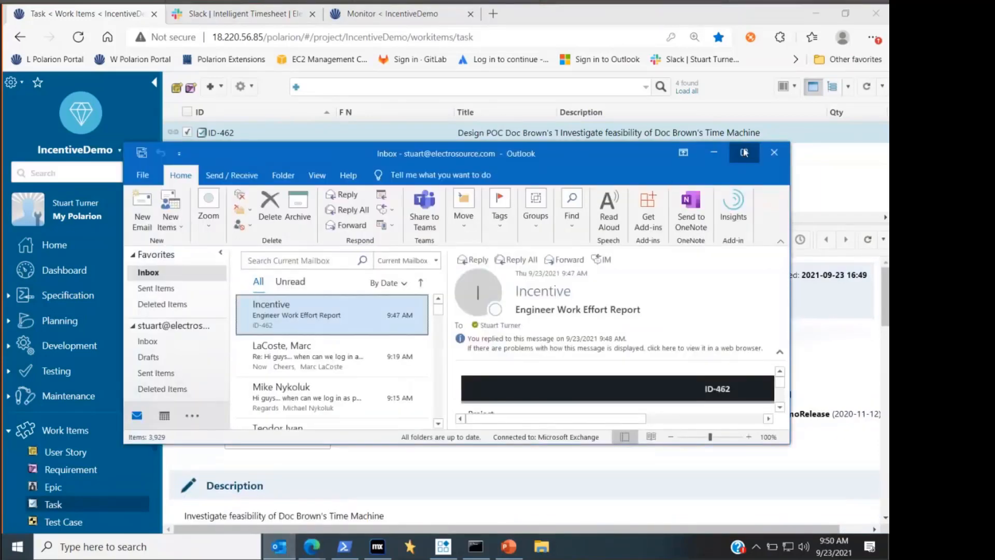
pyautogui.click(744, 153)
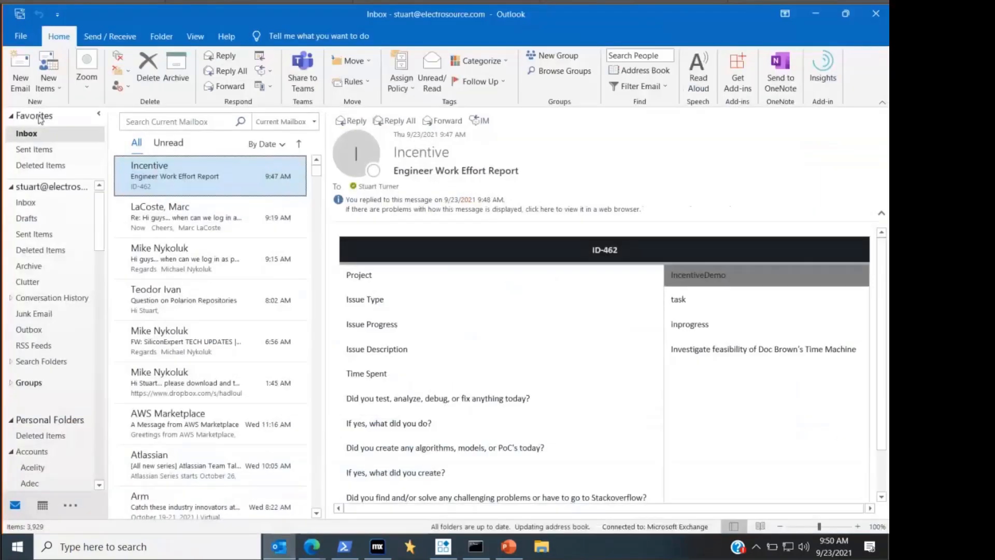
pyautogui.click(21, 72)
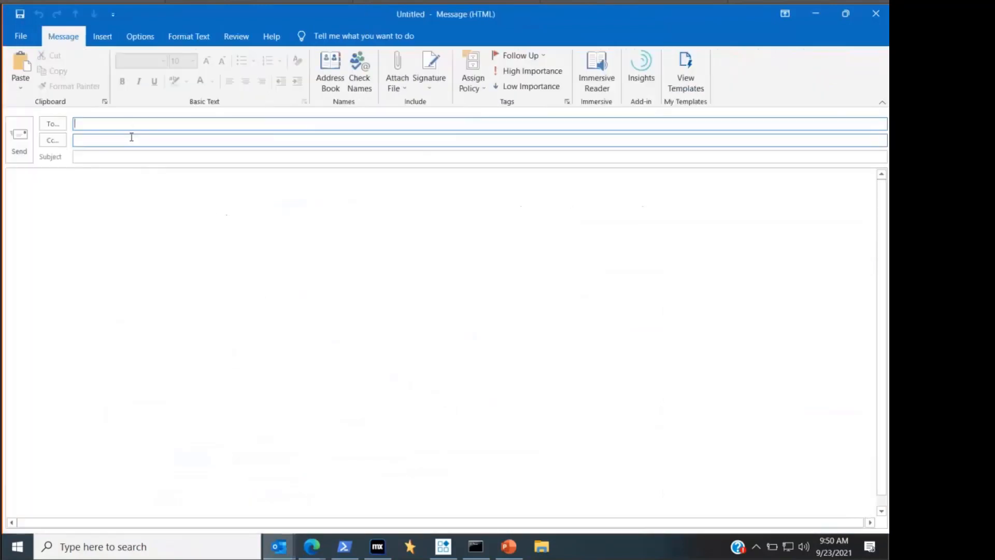
pyautogui.write('in')
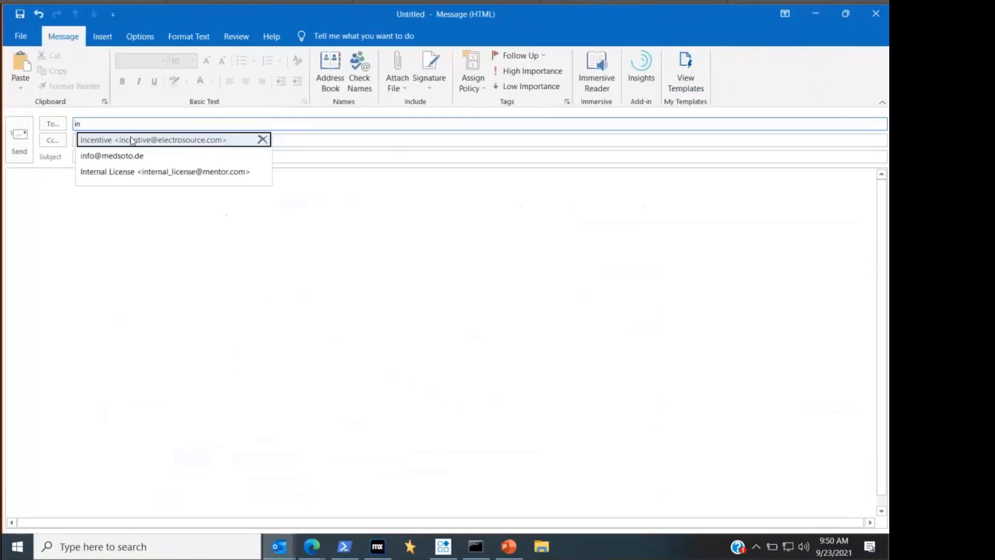
pyautogui.write('cent')
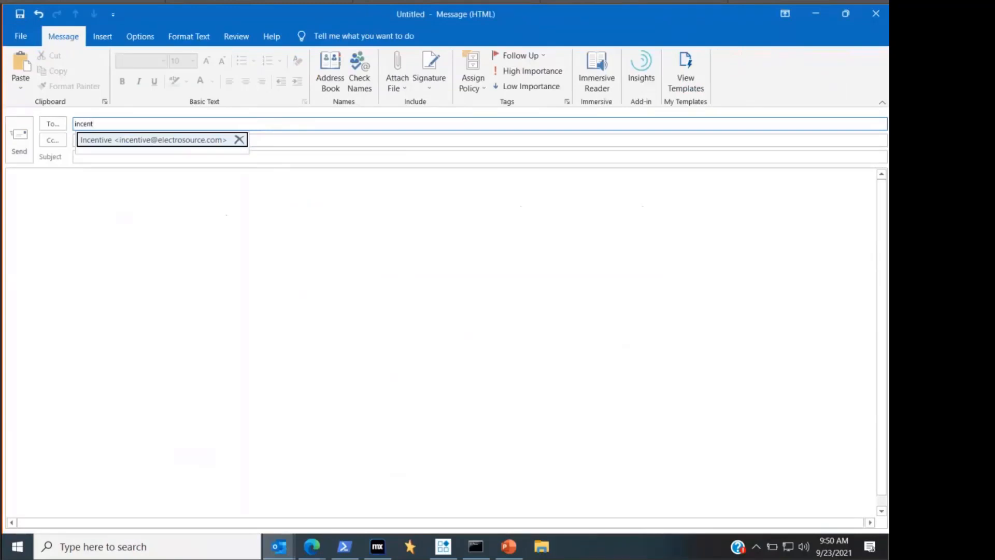
pyautogui.click(132, 137)
# - Enter the email subject as "IncentiveDemo Project: Exceed Speed Of Light"
pyautogui.click(110, 158)
pyautogui.write('Inceti')
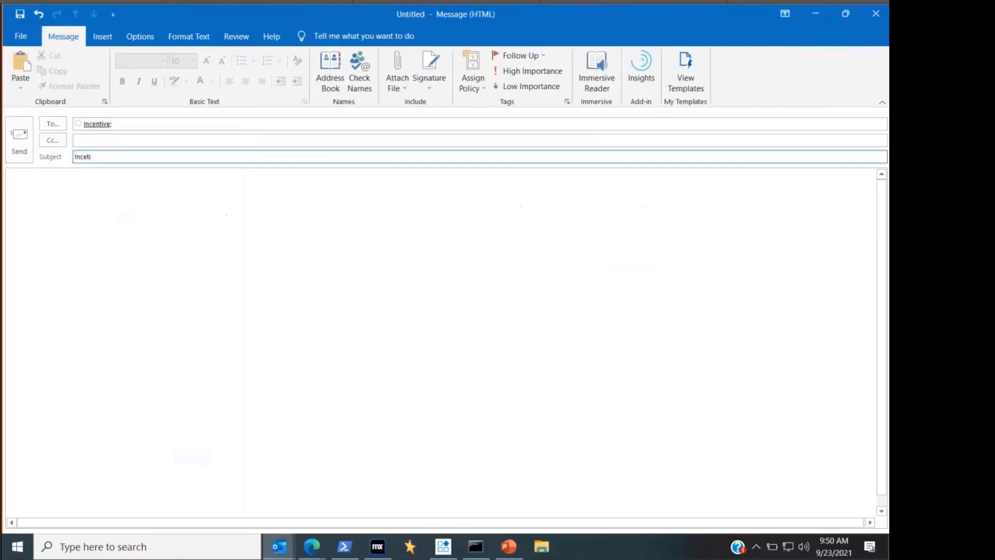
pyautogui.write('veDemo')
pyautogui.press('Left')
pyautogui.press('Left')
pyautogui.press('Left')
pyautogui.press('Left')
pyautogui.press('Left')
pyautogui.press('Left')
pyautogui.press('Left')
pyautogui.press('Right')
pyautogui.write('n')
pyautogui.press('End')
pyautogui.write('Project: ')
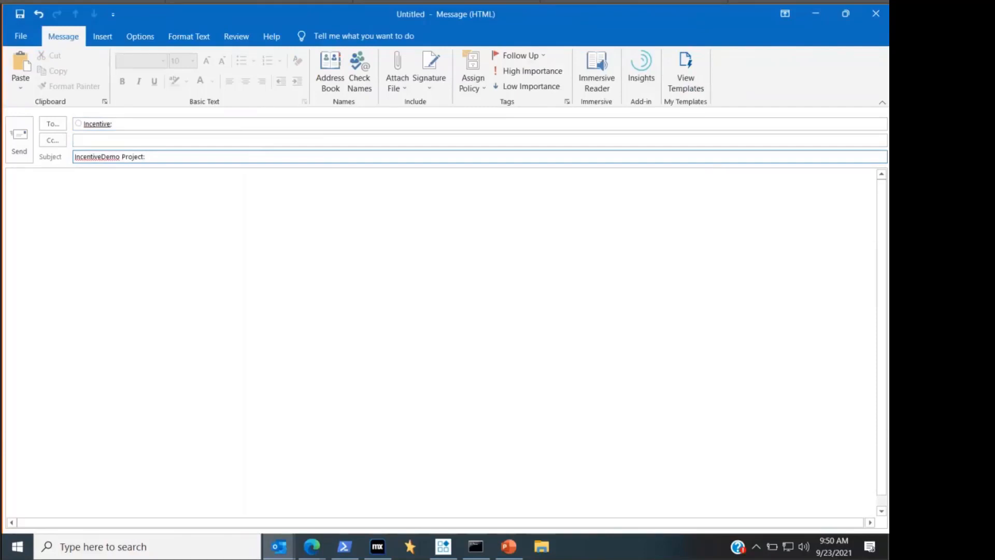
pyautogui.write('Exceed SPeed Of Light')
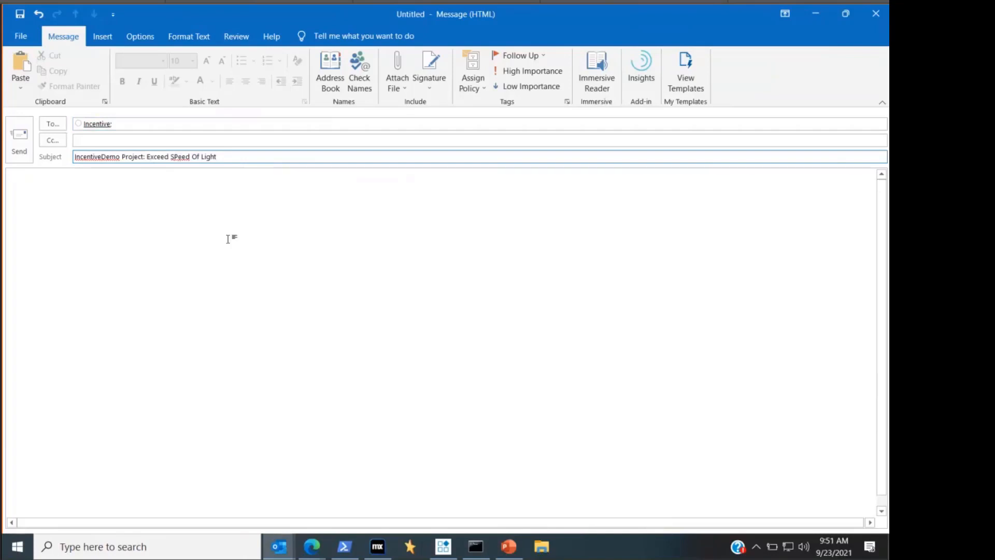
pyautogui.press('BackSpace')
pyautogui.write('p')
# - Write "Try to exceed speed of light" as the message body and send the email
pyautogui.click(82, 183)
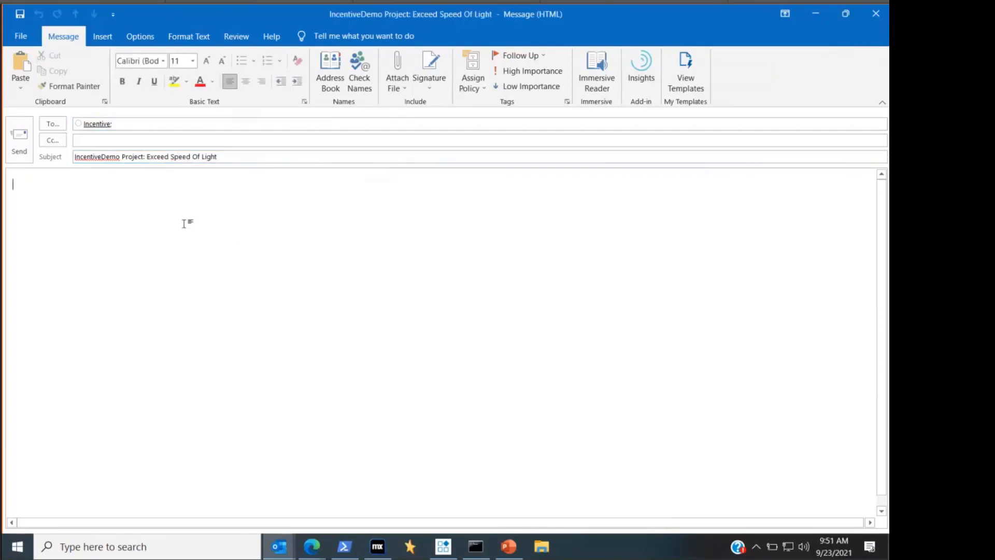
pyautogui.write('Try ')
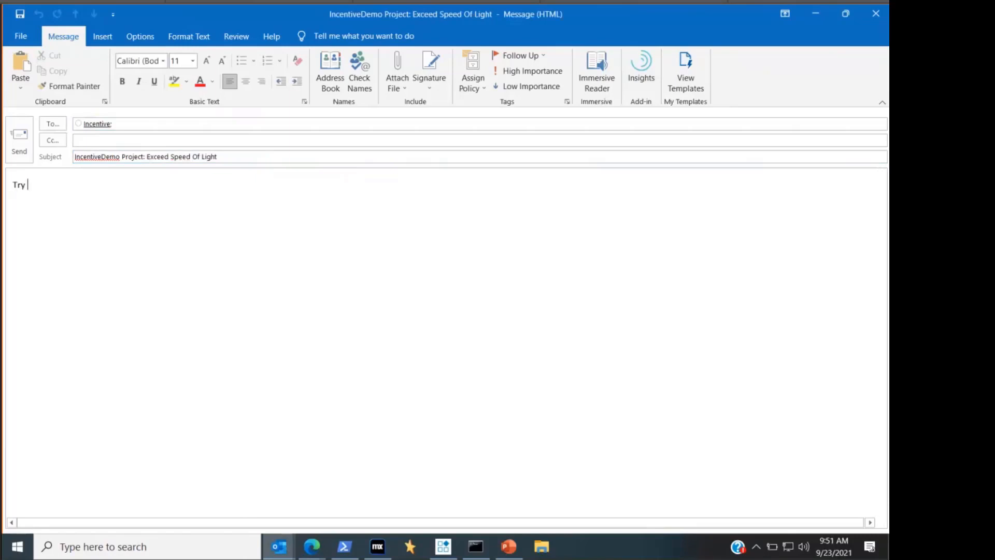
pyautogui.write('to exceed speed of light')
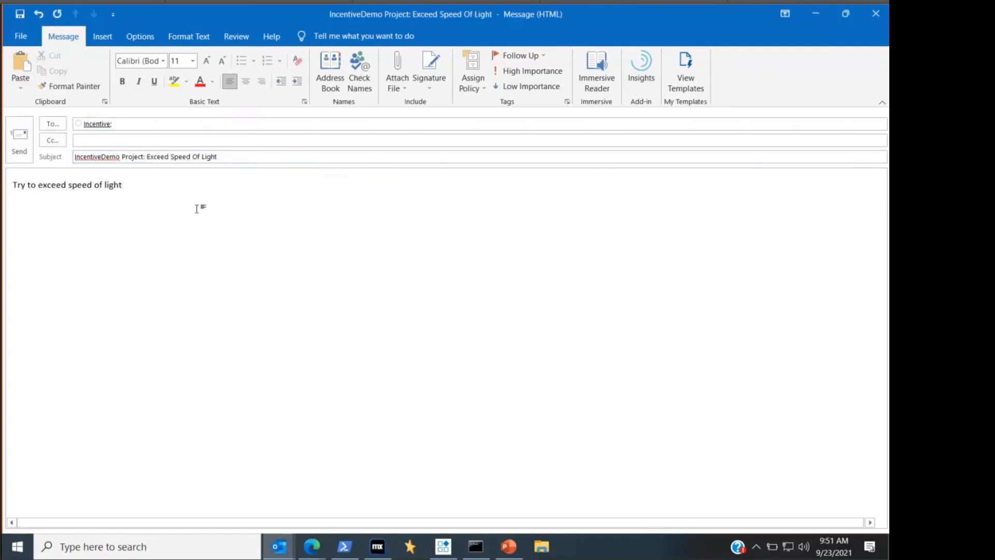
pyautogui.click(24, 141)
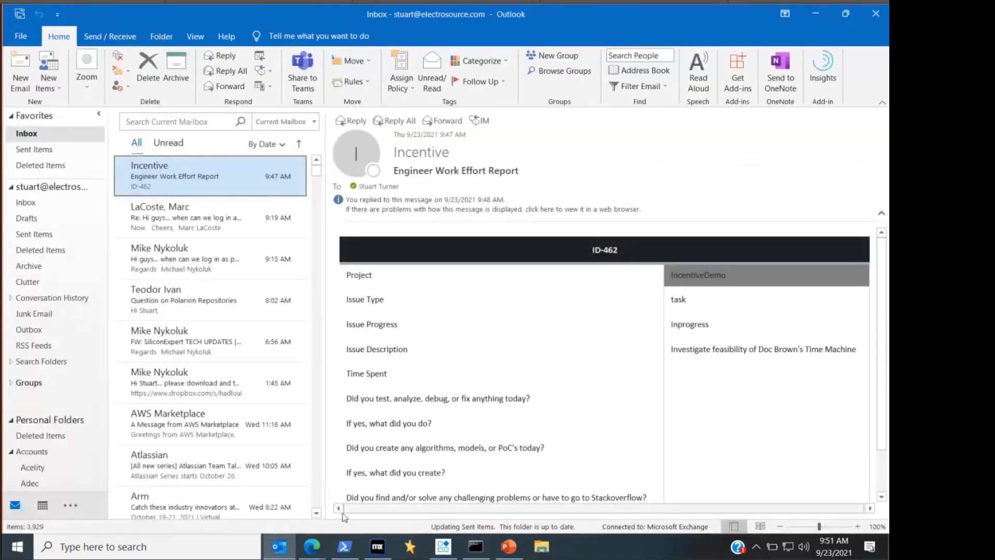
# - Return to the Polarion monitor, remove the finished jobs, then execute the Intelligent Timesheet scheduled job and refresh the jobs list
pyautogui.click(250, 545)
pyautogui.click(312, 545)
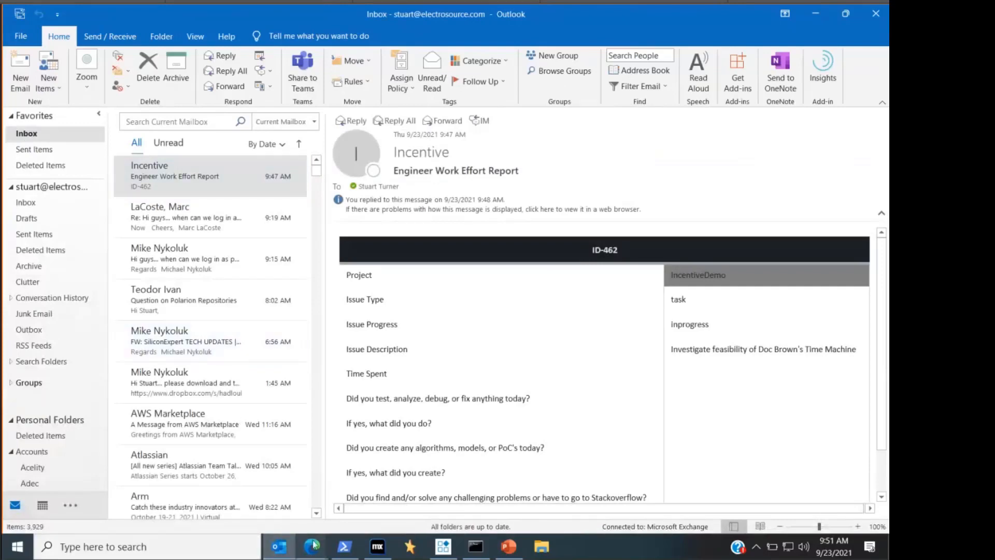
pyautogui.click(231, 501)
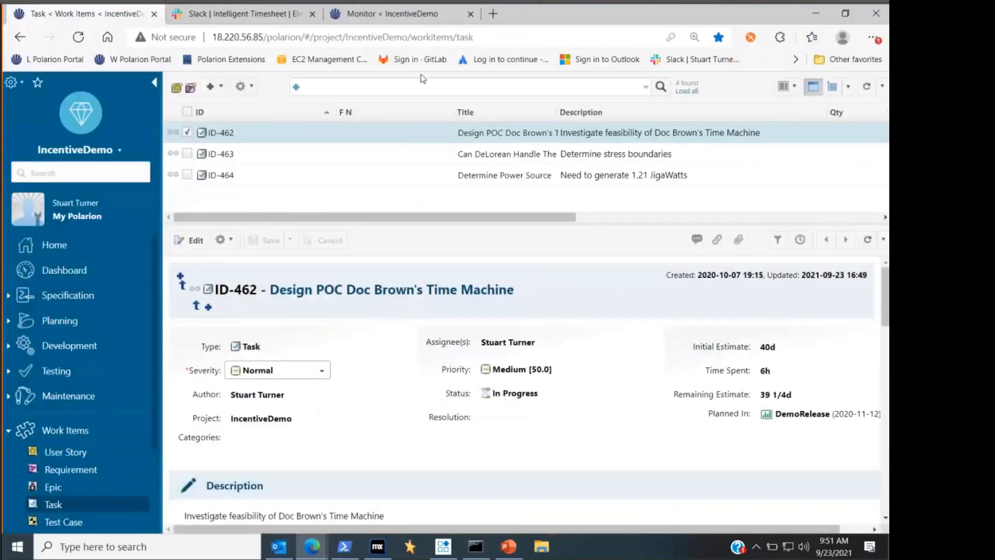
pyautogui.click(368, 21)
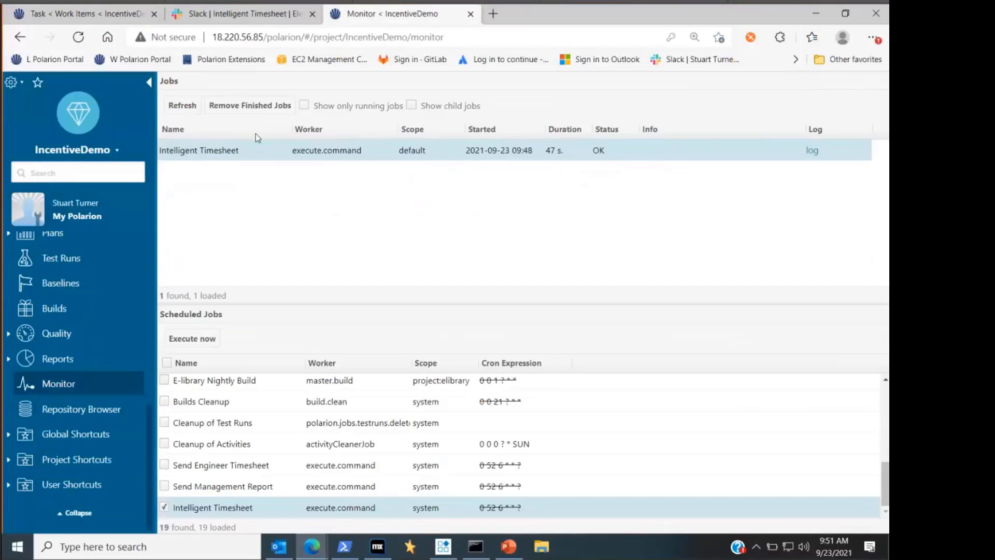
pyautogui.click(238, 105)
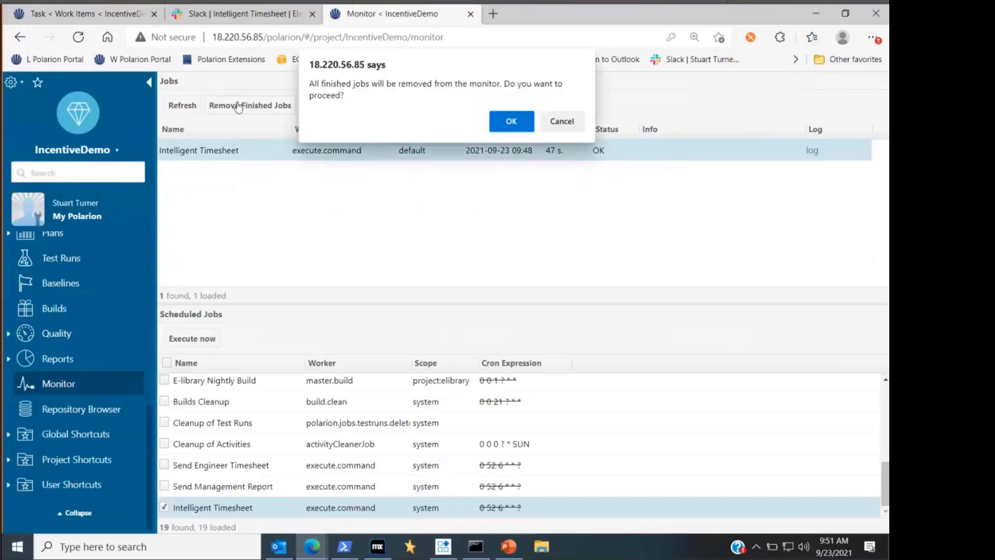
pyautogui.click(510, 120)
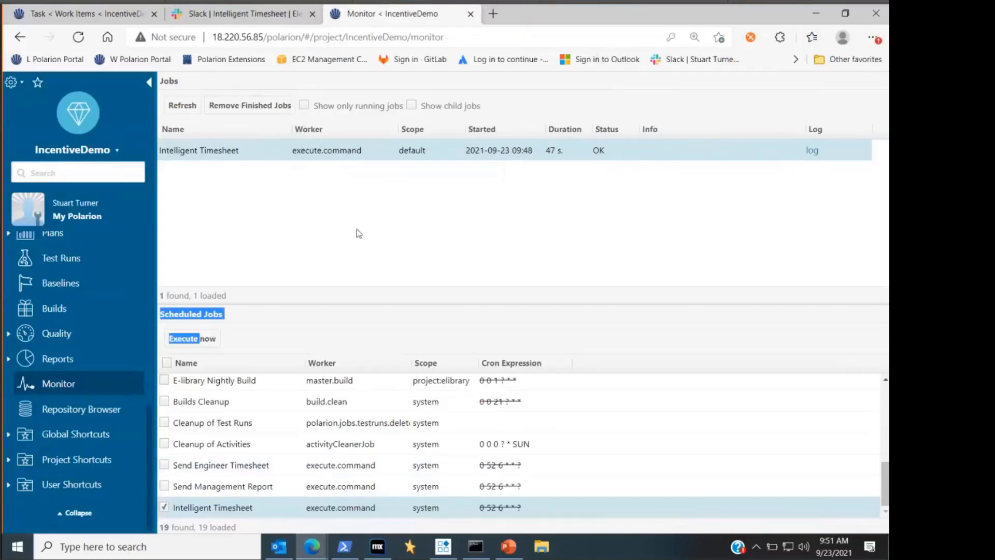
pyautogui.click(282, 105)
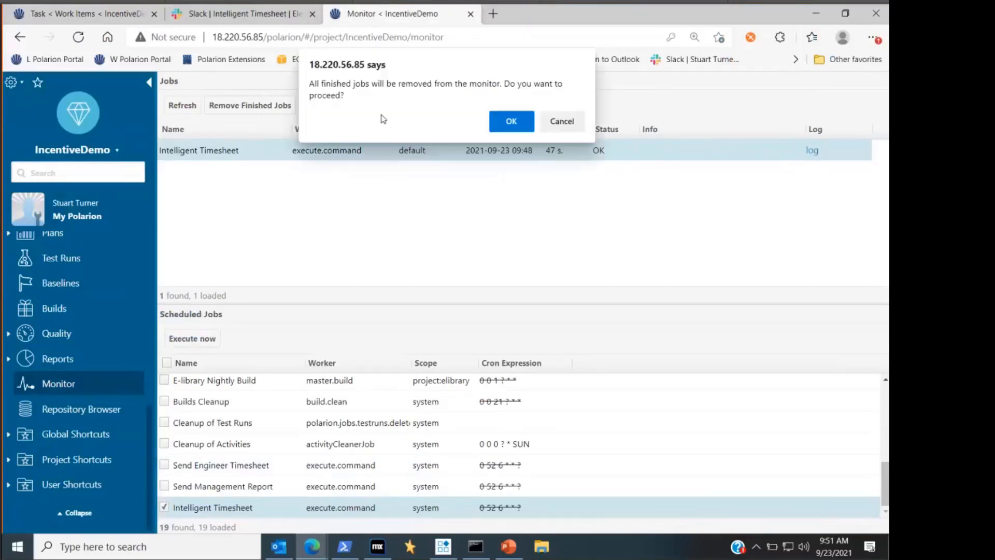
pyautogui.click(511, 121)
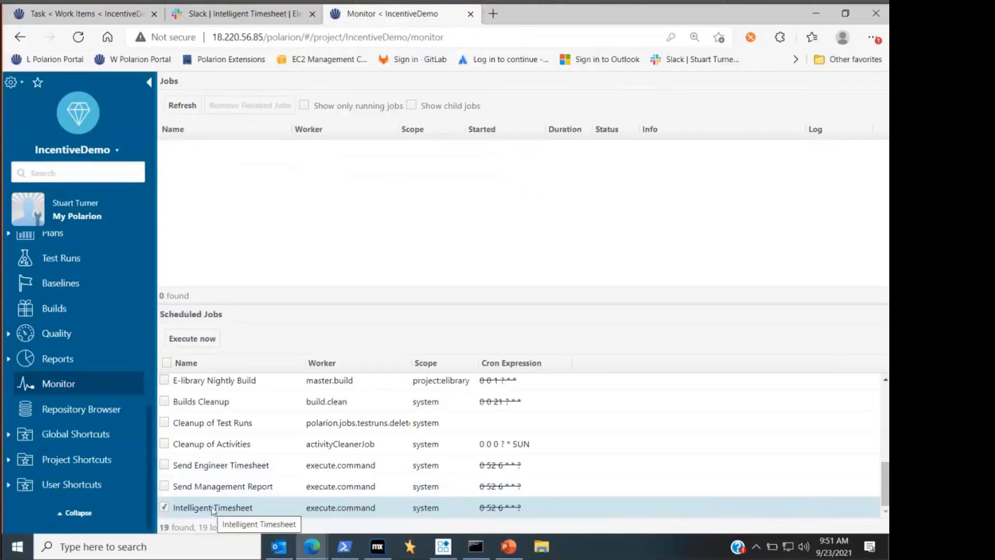
pyautogui.click(193, 344)
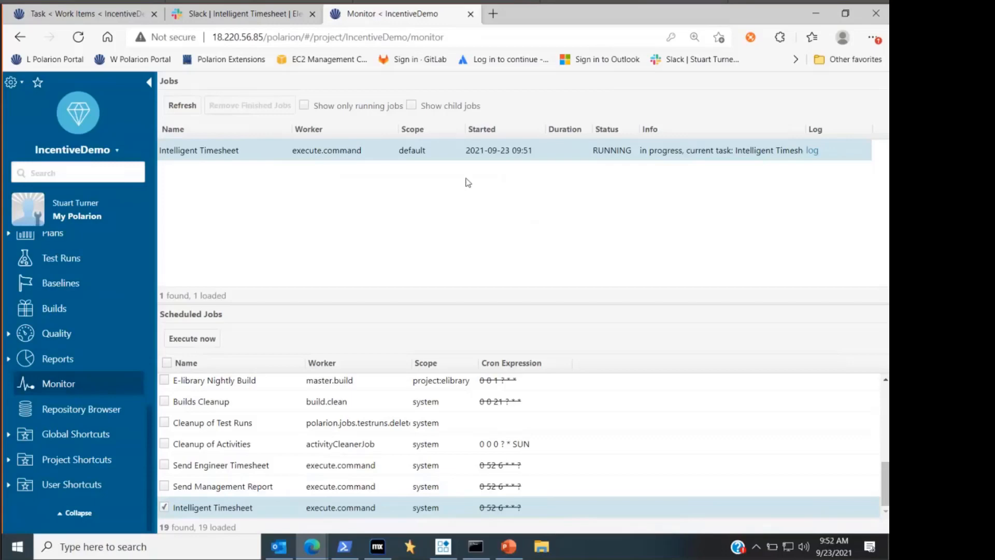
pyautogui.click(175, 108)
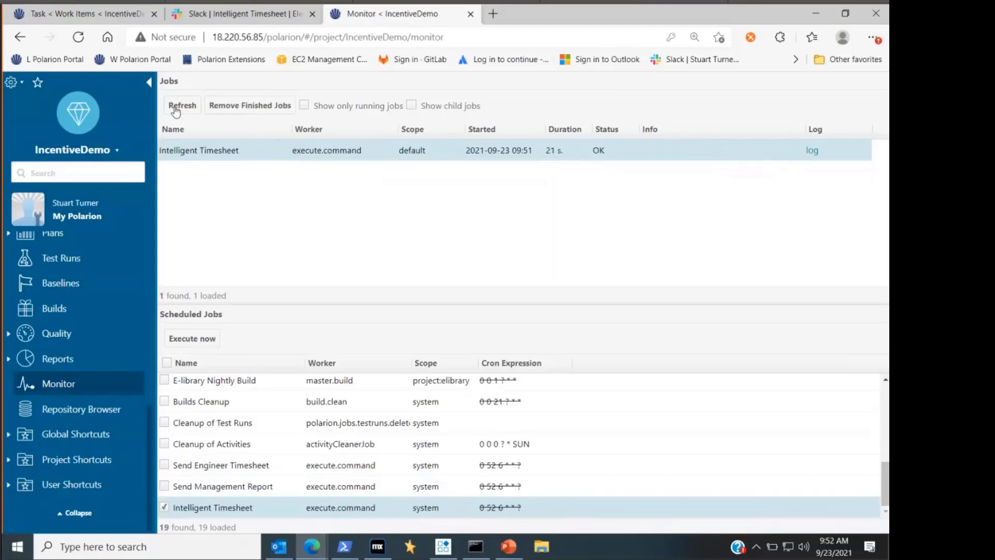
# - Reload the task work items table, open the Exceed Speed Of Light task, and examine its fields and description
pyautogui.click(104, 13)
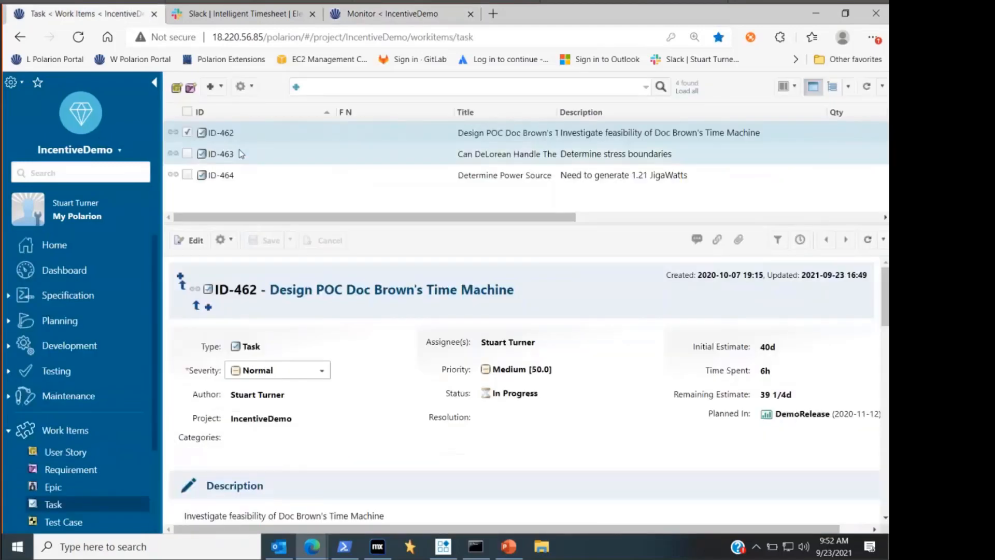
pyautogui.click(83, 40)
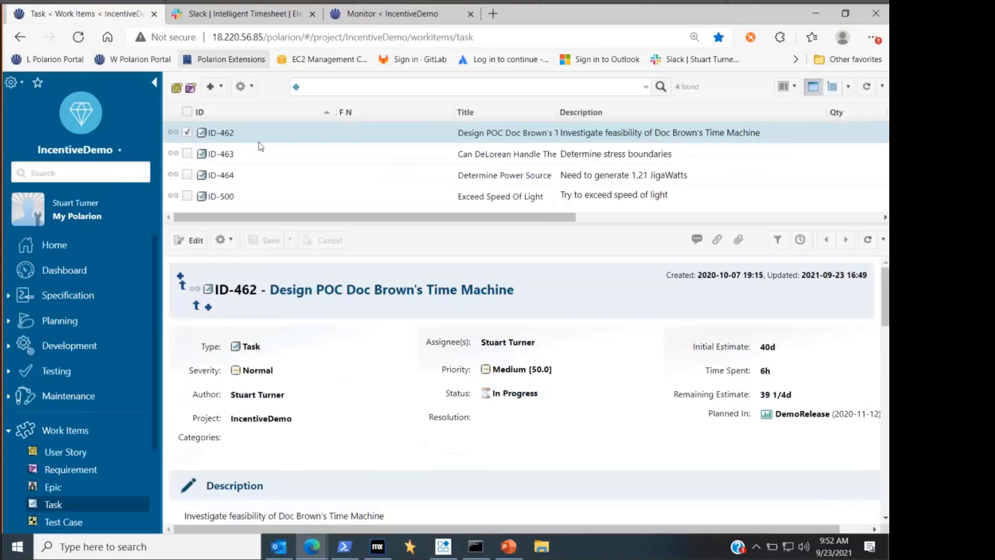
pyautogui.click(253, 197)
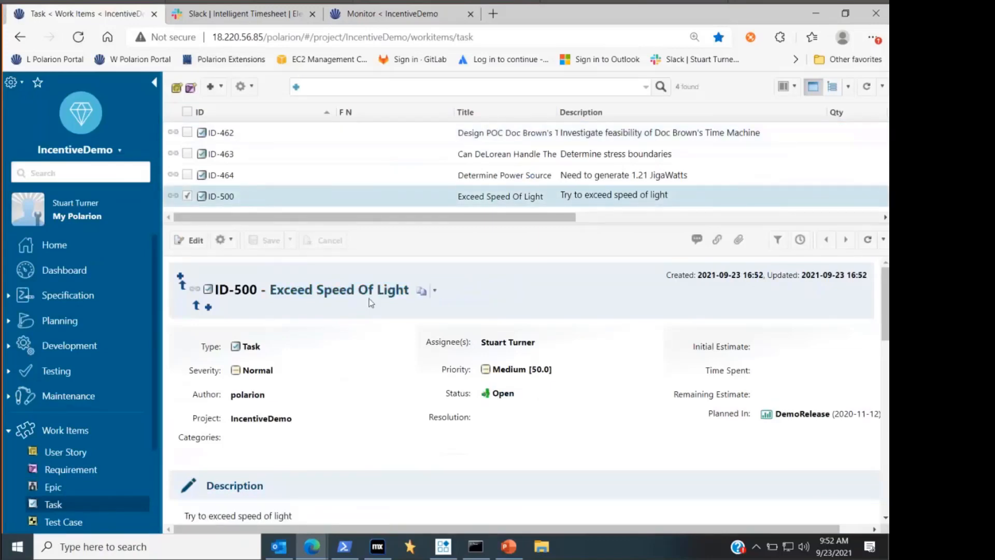
pyautogui.scroll(-3, 557, 353)
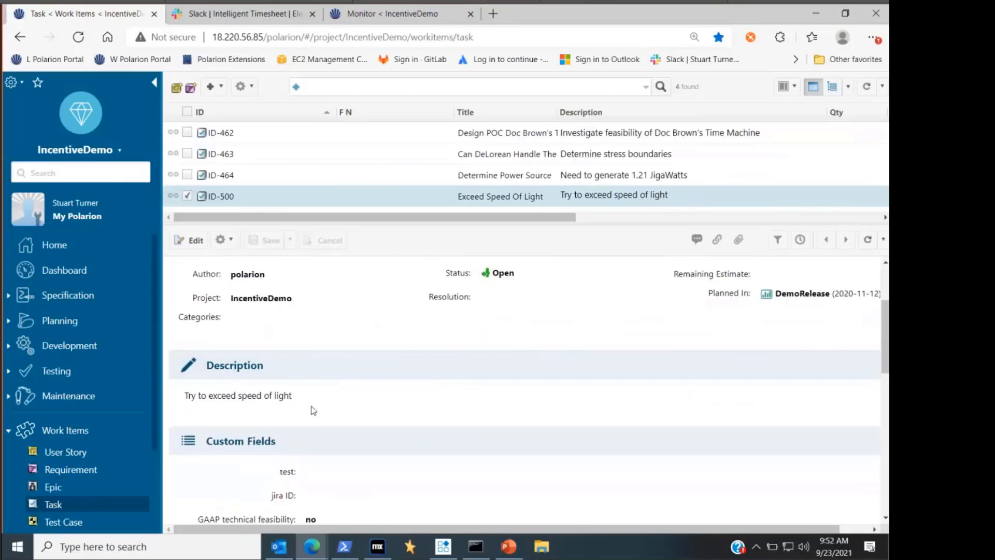
pyautogui.scroll(3, 313, 411)
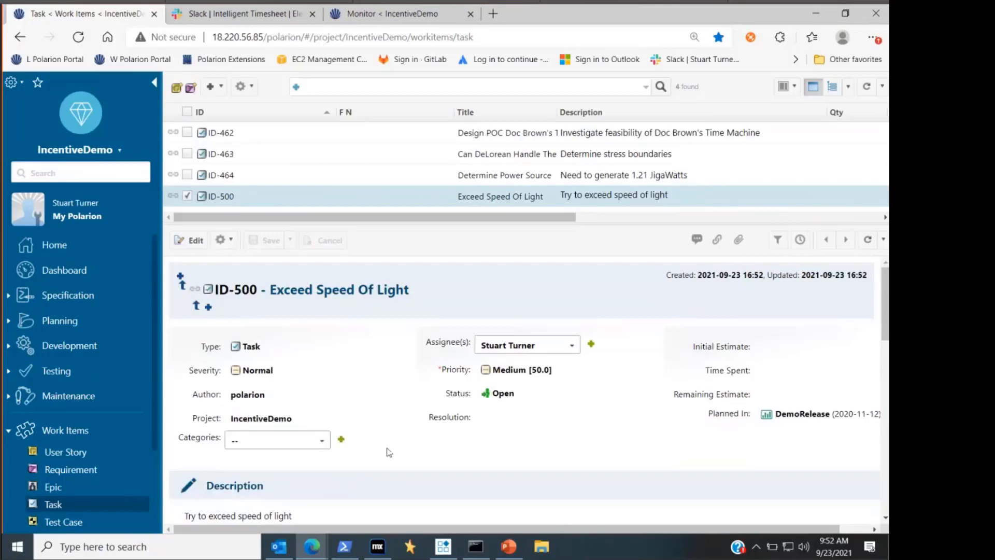
# - Switch to the Polarion Tips-Tricks presentation in PowerPoint
pyautogui.click(514, 555)
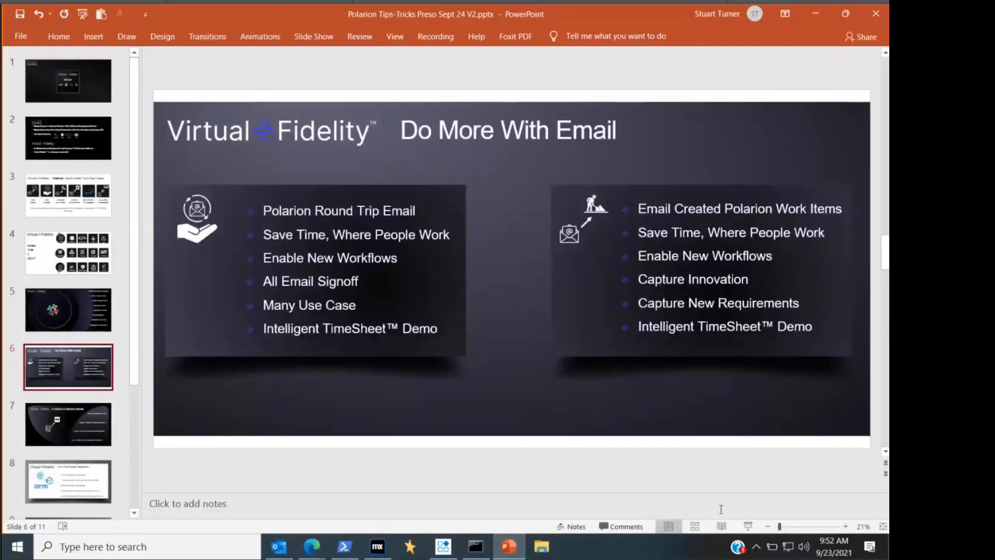